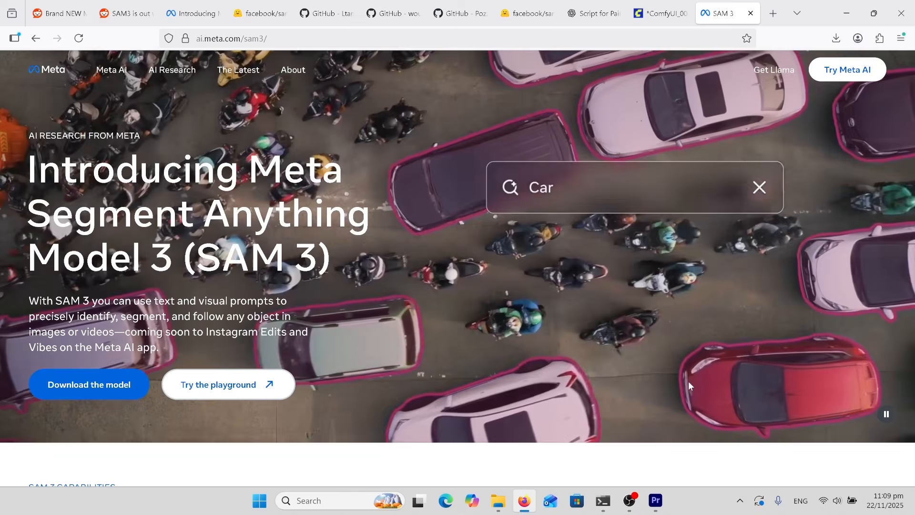
Step: Look through the SAM 3 capabilities and effect examples on Meta's introduction page
scroll(688, 381, down, 10)
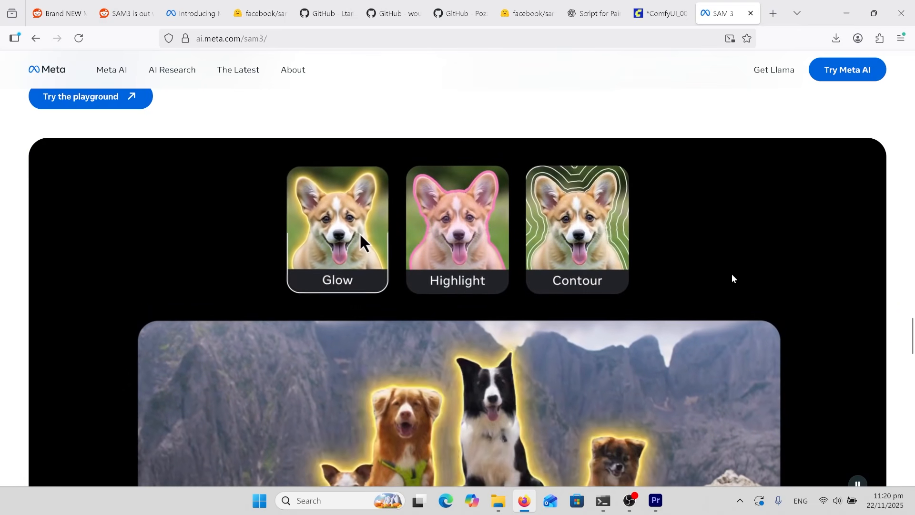
scroll(719, 233, down, 10)
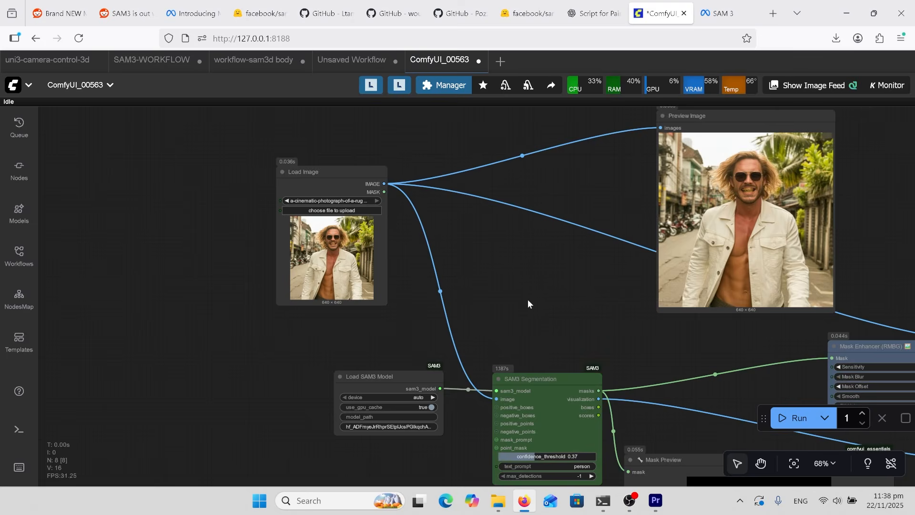
Step: Examine the ComfyUI workflow from the image and SAM3 model loaders through segmentation to the mask and alpha image outputs
drag(496, 282, 512, 281)
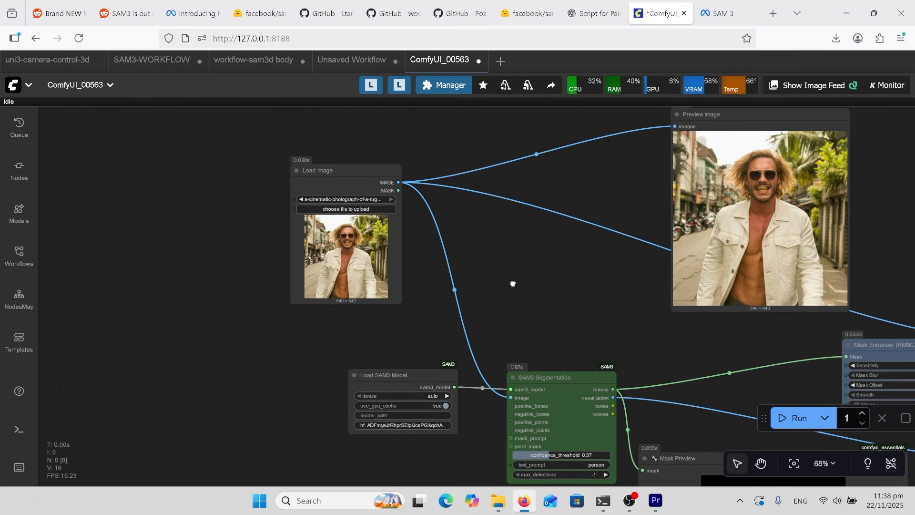
scroll(435, 292, down, 5)
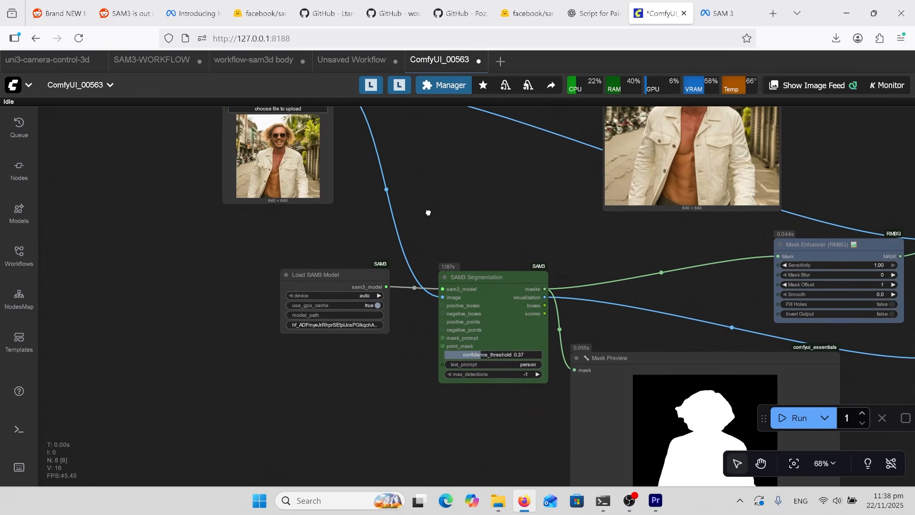
drag(447, 217, 411, 194)
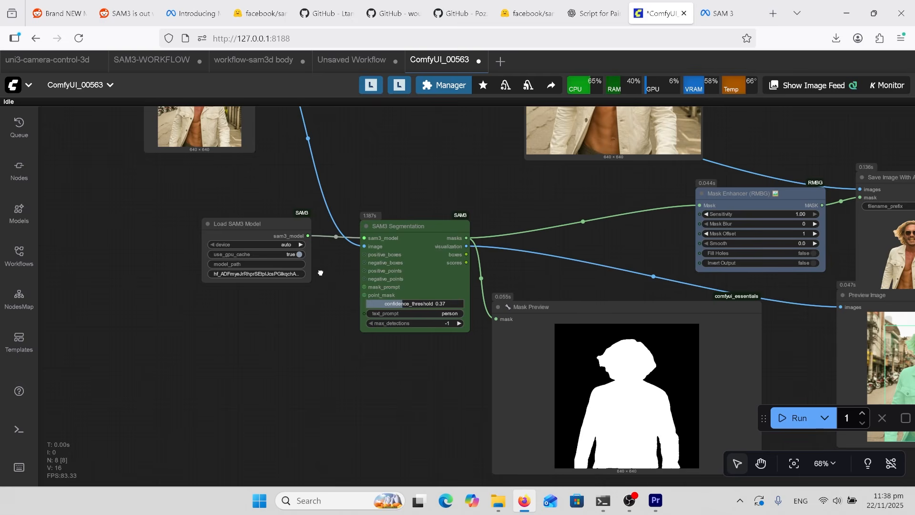
drag(320, 273, 272, 292)
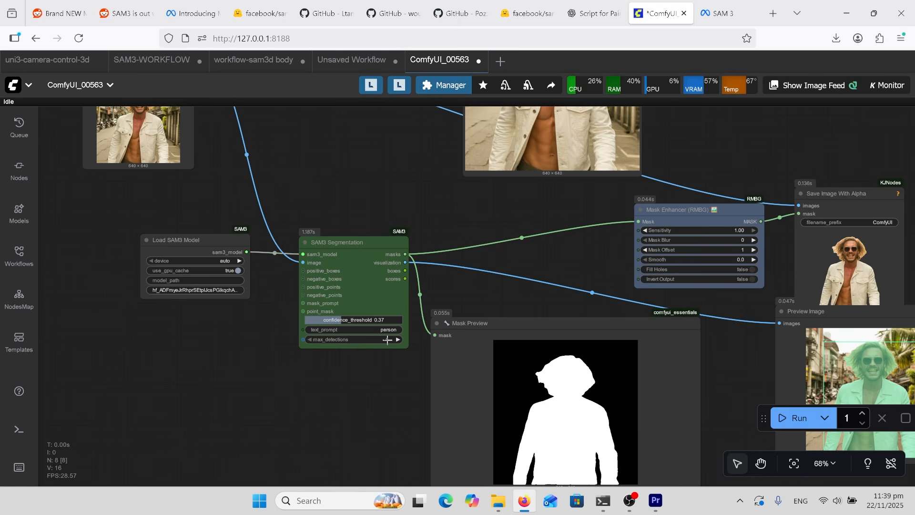
drag(418, 208, 321, 226)
drag(388, 236, 268, 258)
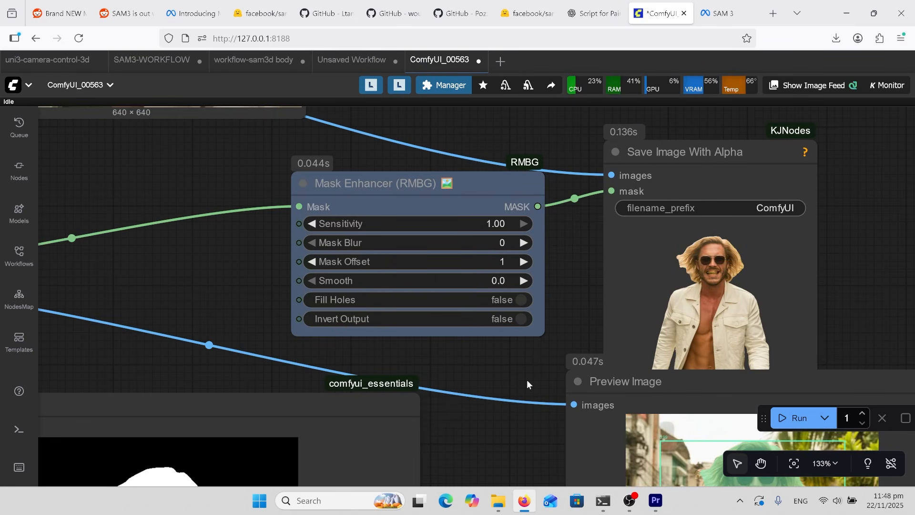
Step: In the Mask Enhancer node, set Mask Blur to 1 and Mask Offset to 0
click(511, 246)
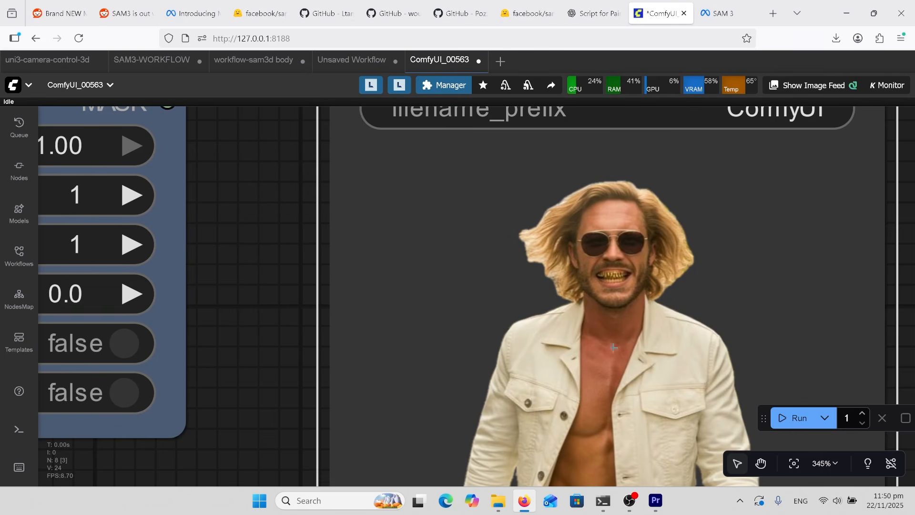
scroll(549, 378, up, 3)
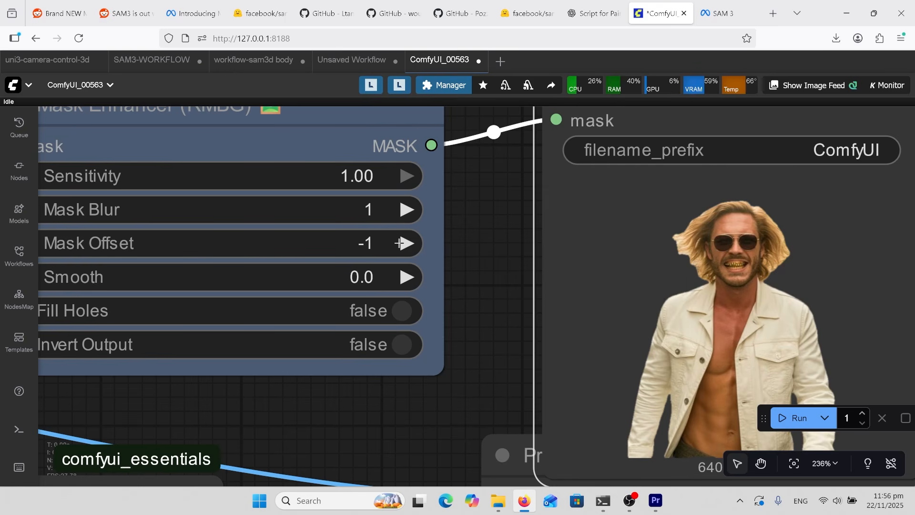
click(400, 243)
click(404, 243)
click(407, 243)
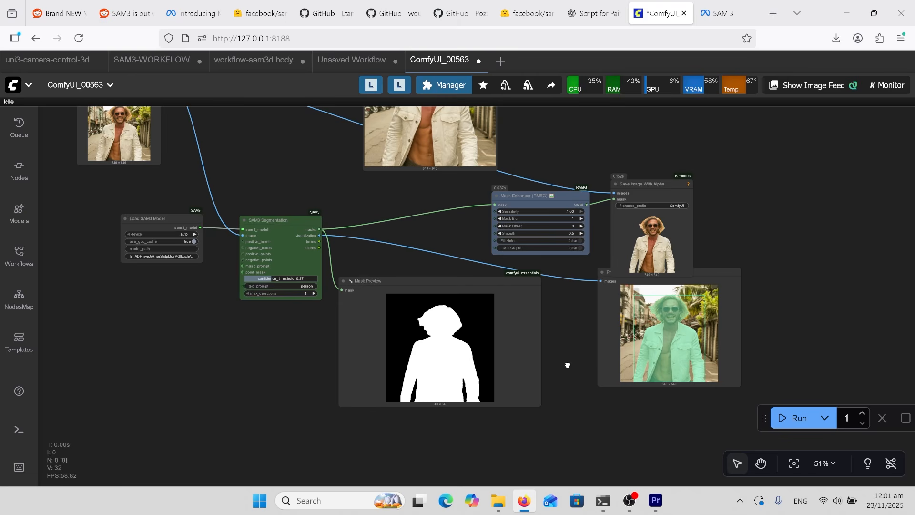
Step: Save the image from the Mask Preview node to a file
drag(568, 367, 590, 341)
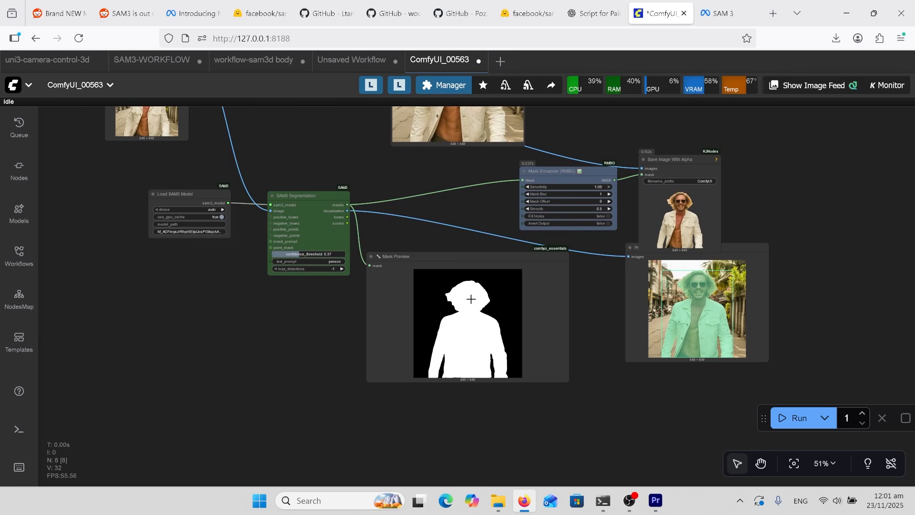
right_click(455, 259)
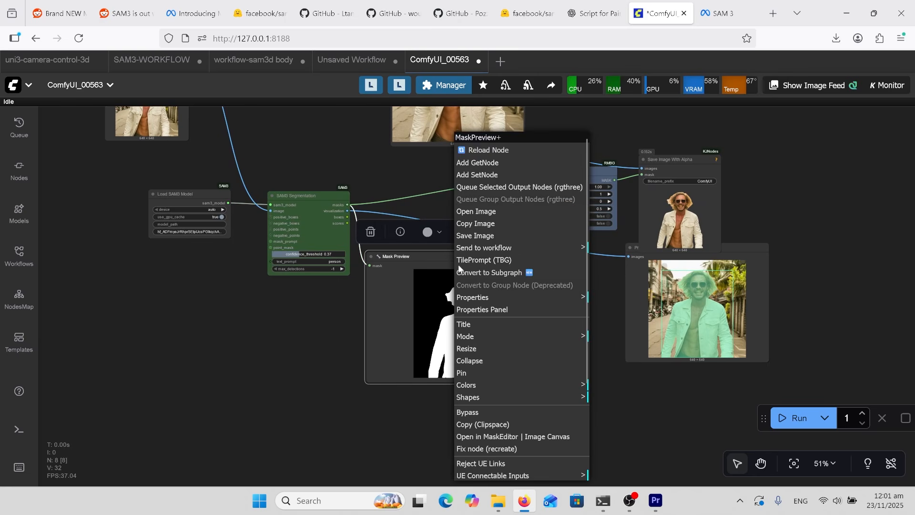
click(484, 235)
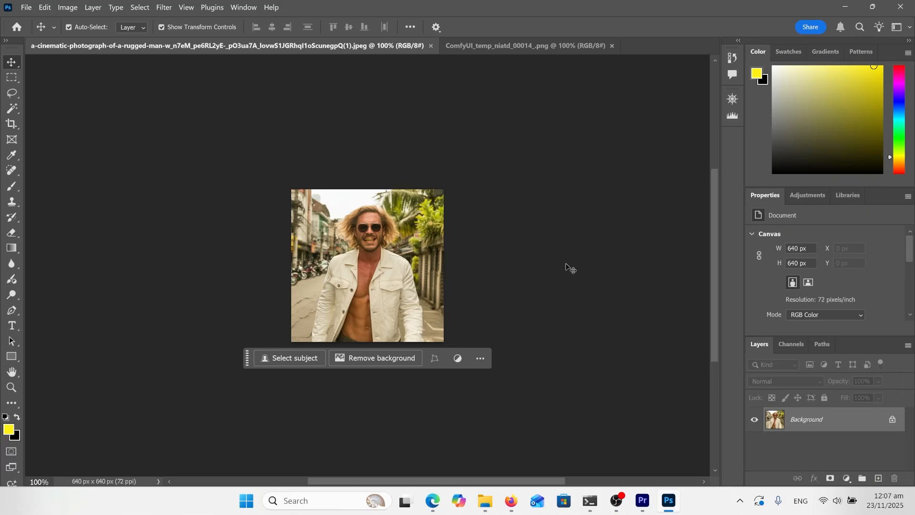
Step: In Photoshop, select the whole canvas of the black-and-white mask image and copy it
click(545, 44)
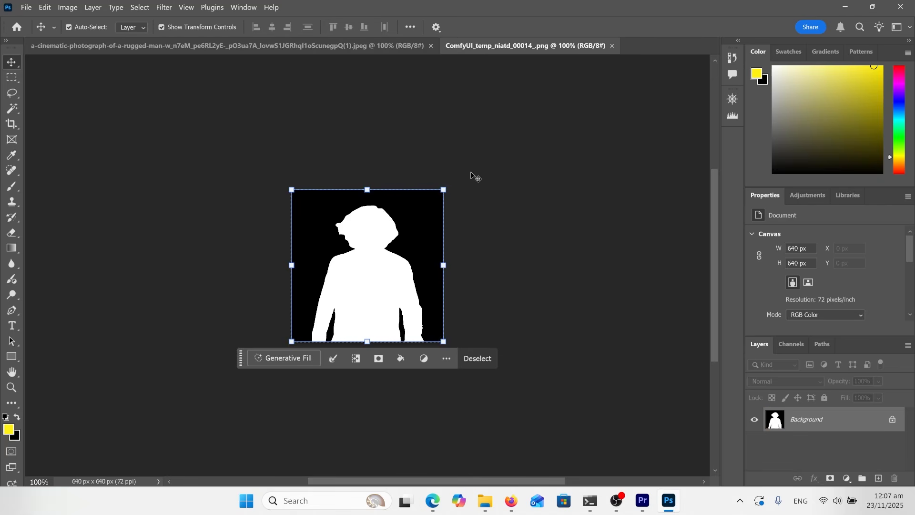
click(365, 47)
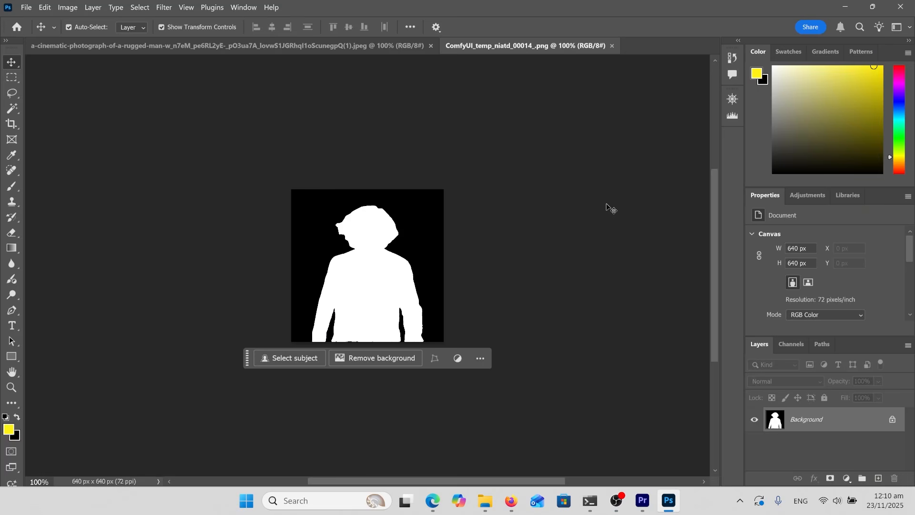
click(140, 7)
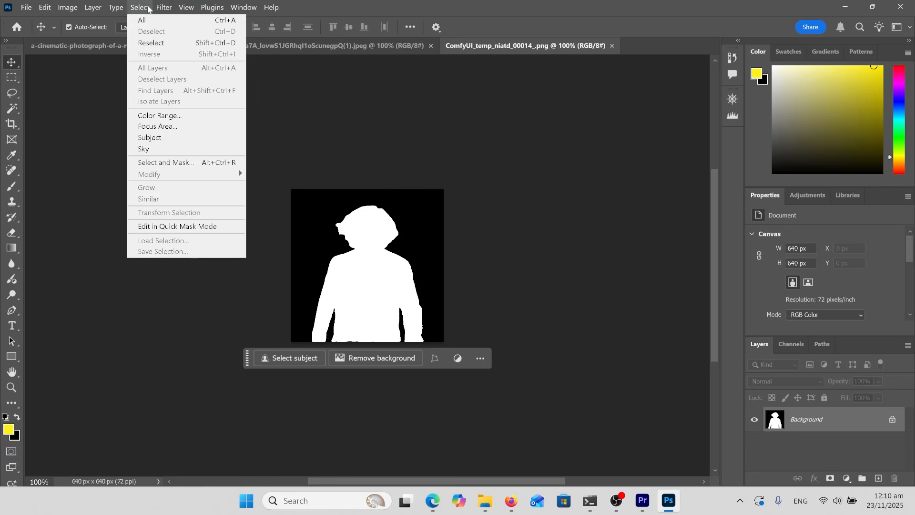
click(147, 18)
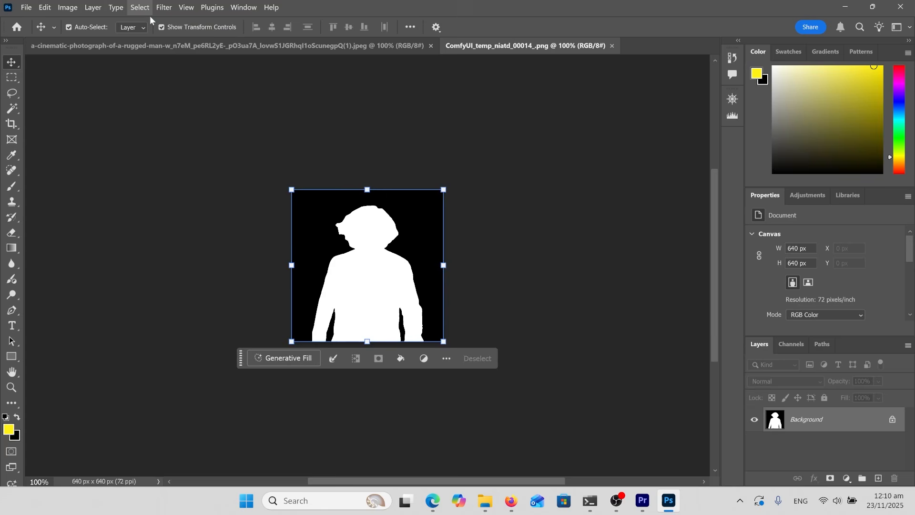
click(45, 7)
click(67, 68)
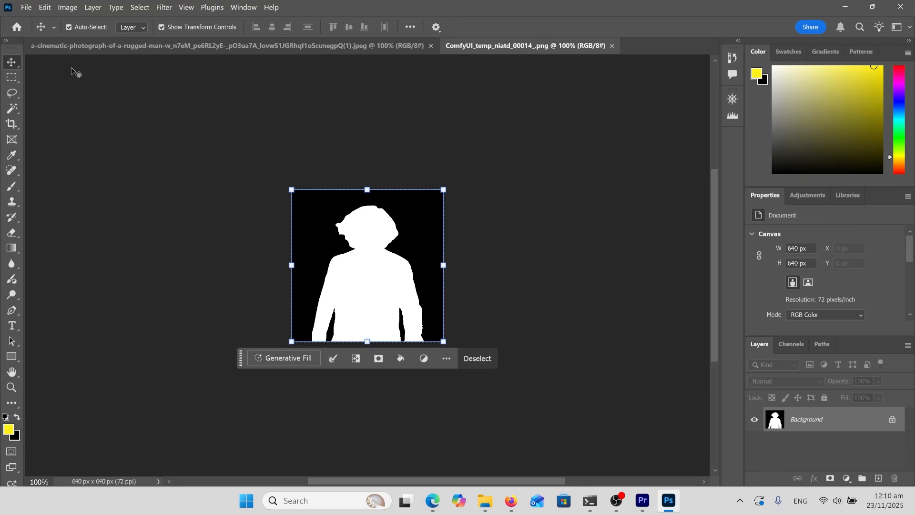
Step: Create a new alpha channel in the photo of the man and paste the copied mask into it
key(ctrl+Tab)
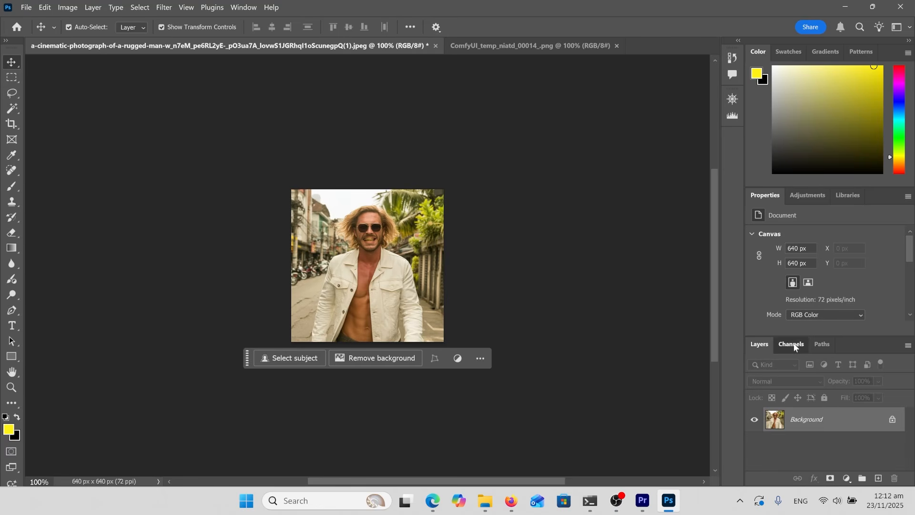
click(793, 347)
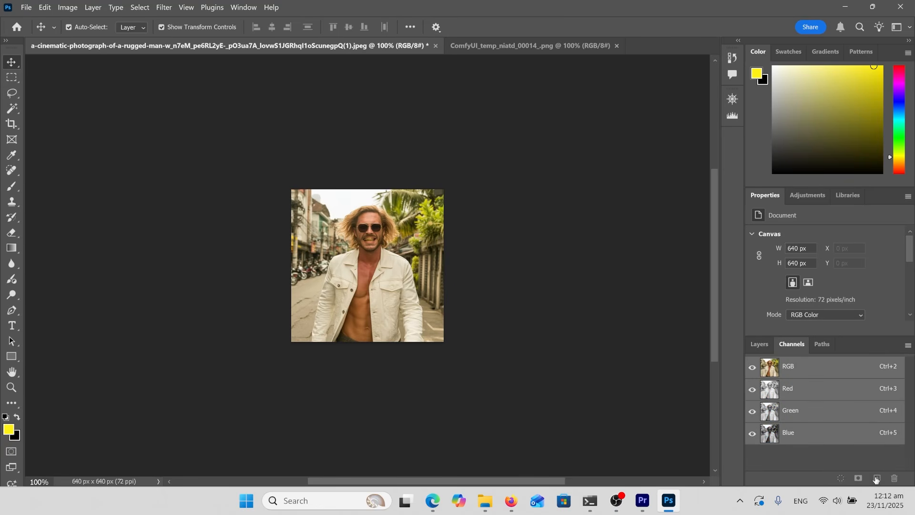
click(875, 478)
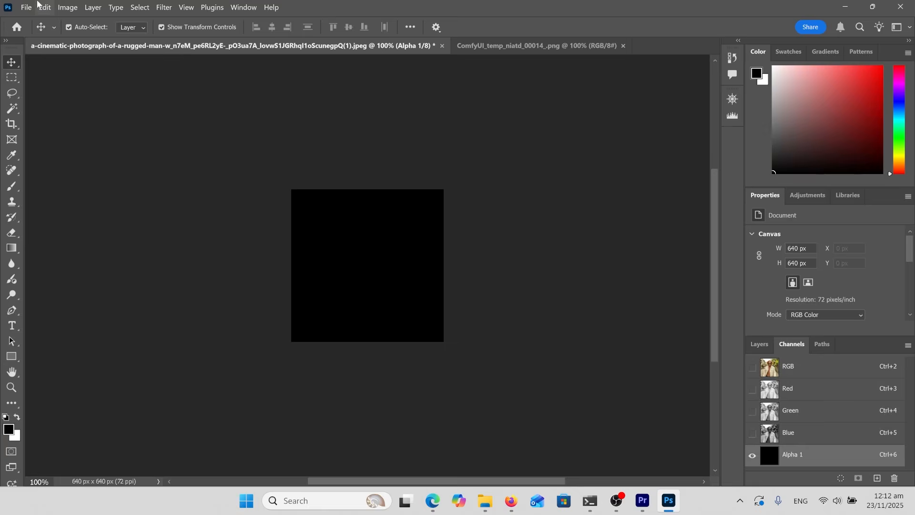
click(44, 7)
click(73, 90)
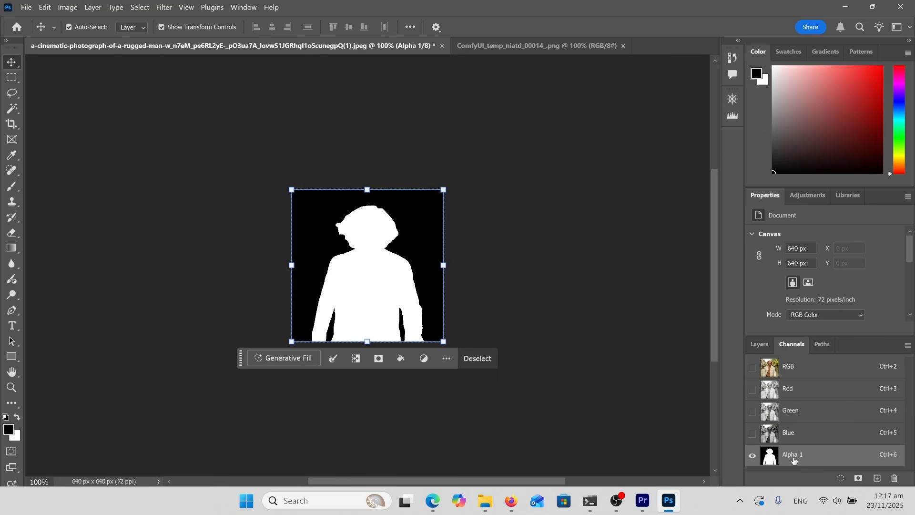
Step: Load the alpha channel as a selection and apply it to the photo's Background layer as a layer mask
ctrl+click(797, 460)
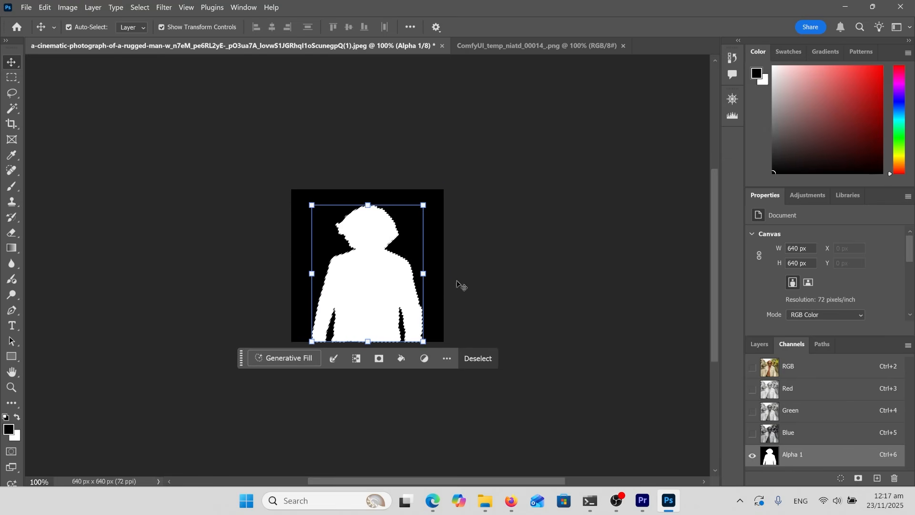
click(757, 344)
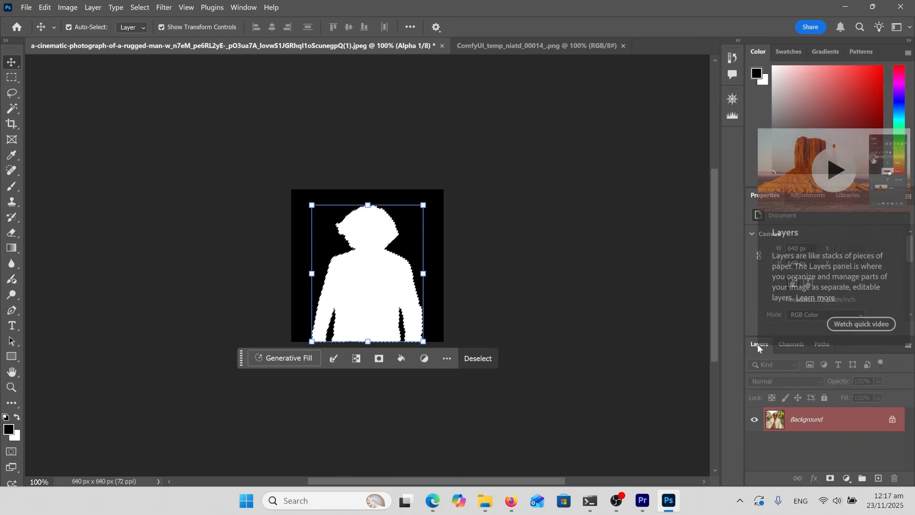
click(831, 483)
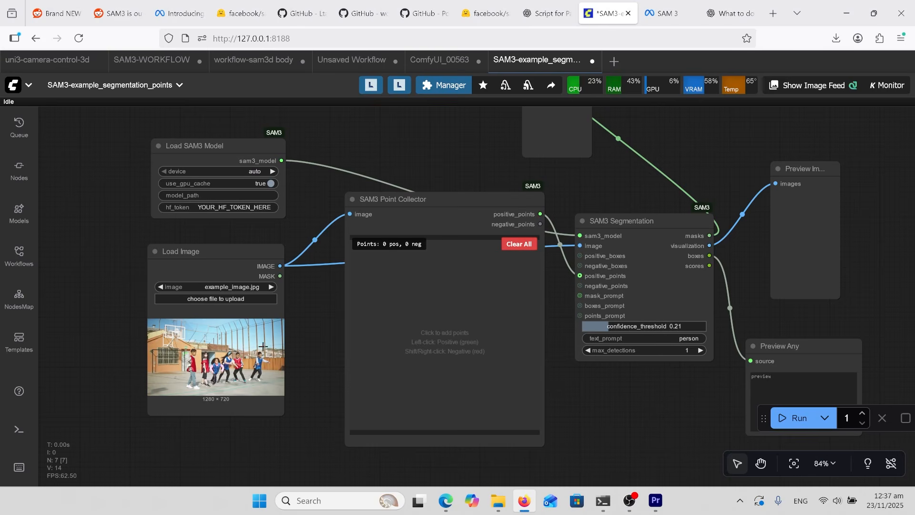
Step: Run the SAM3 points workflow in ComfyUI and mark positive points on the two leftmost children and negative points on the background above them
click(792, 417)
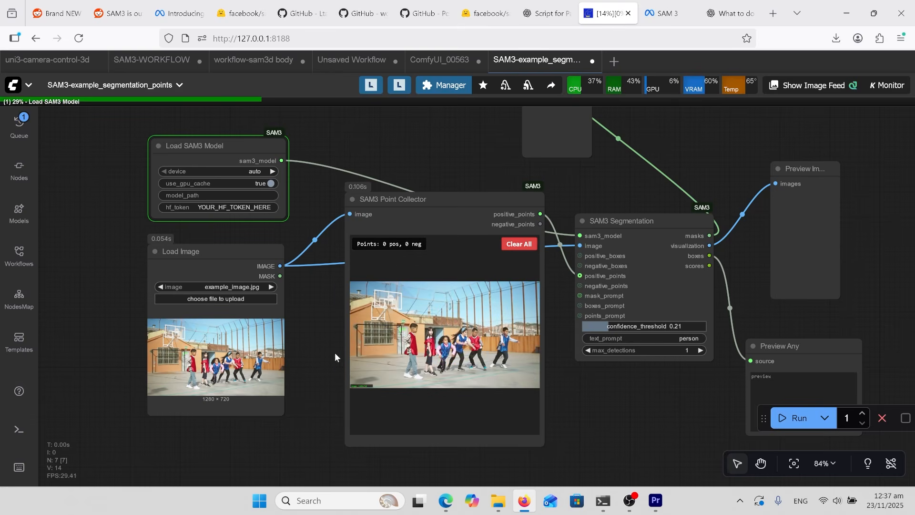
drag(335, 353, 286, 347)
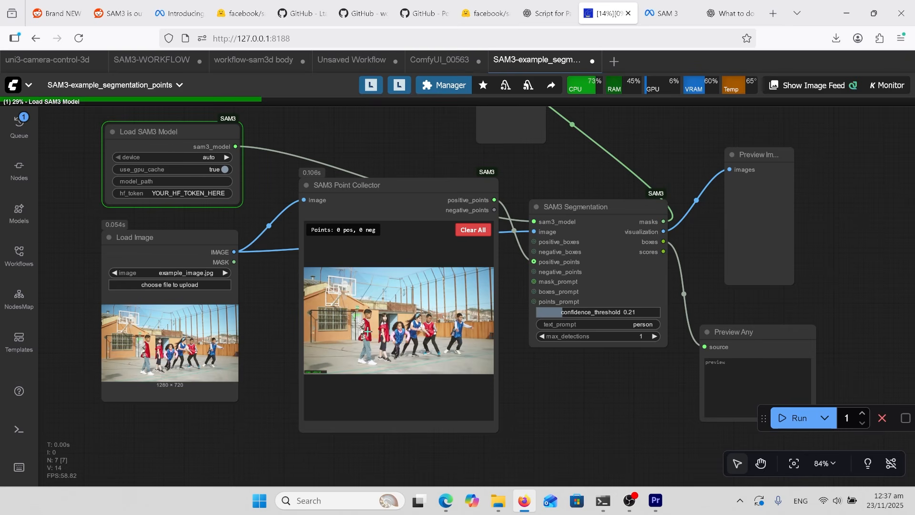
click(368, 330)
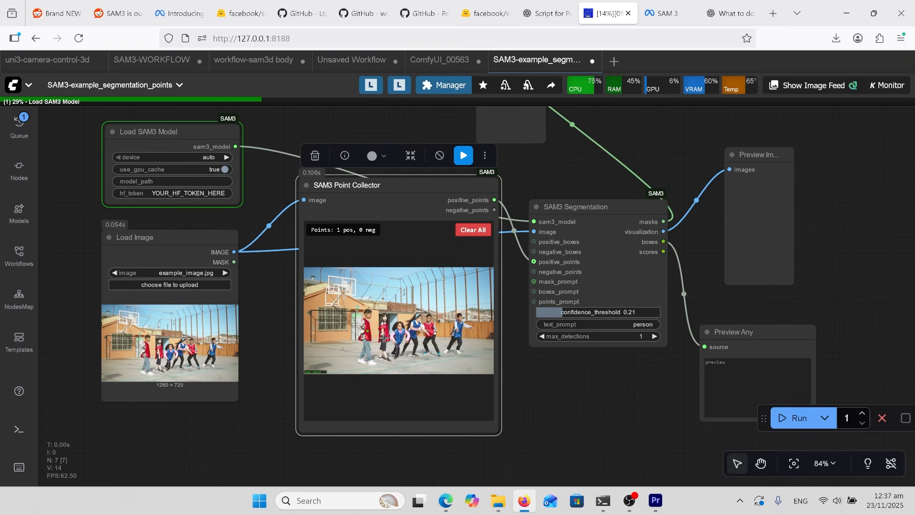
click(383, 337)
right_click(362, 289)
right_click(392, 299)
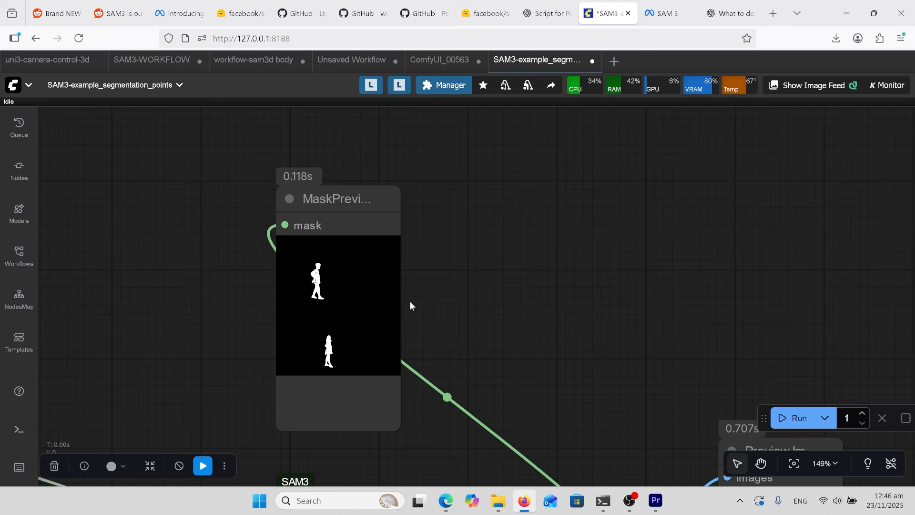
Step: Inspect the two children's masks in the mask preview and their coloured overlays in the segmentation preview
scroll(410, 301, up, 8)
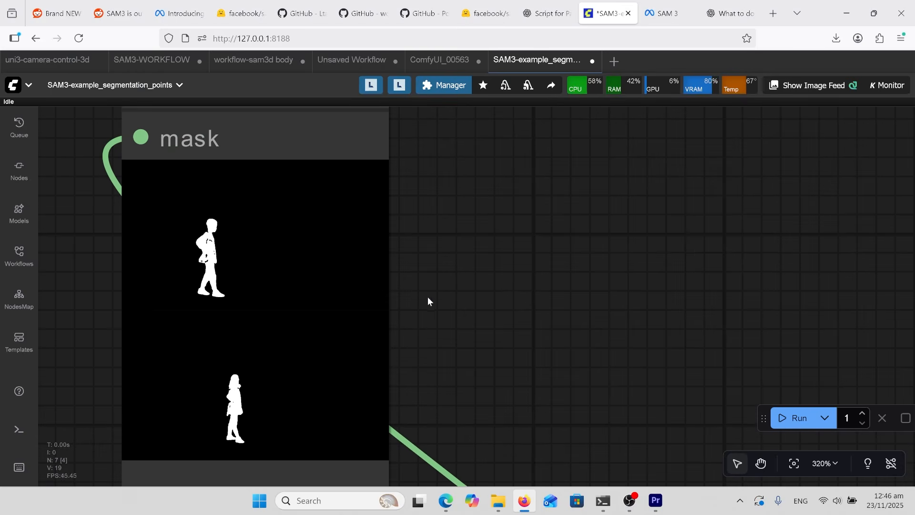
scroll(373, 260, up, 4)
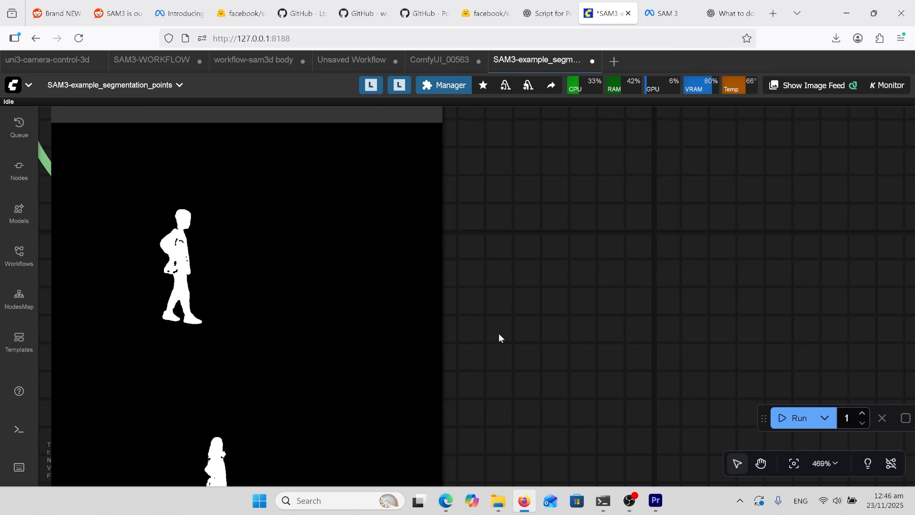
scroll(498, 333, down, 11)
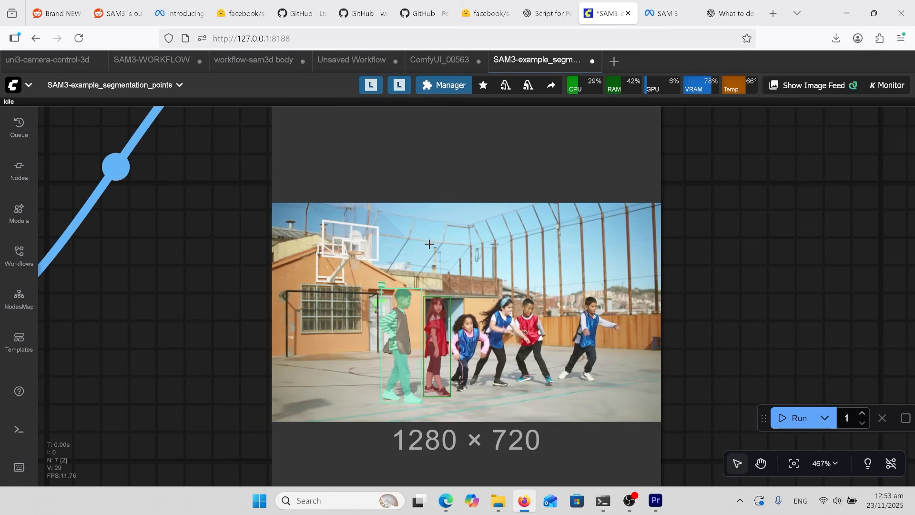
drag(230, 180, 332, 258)
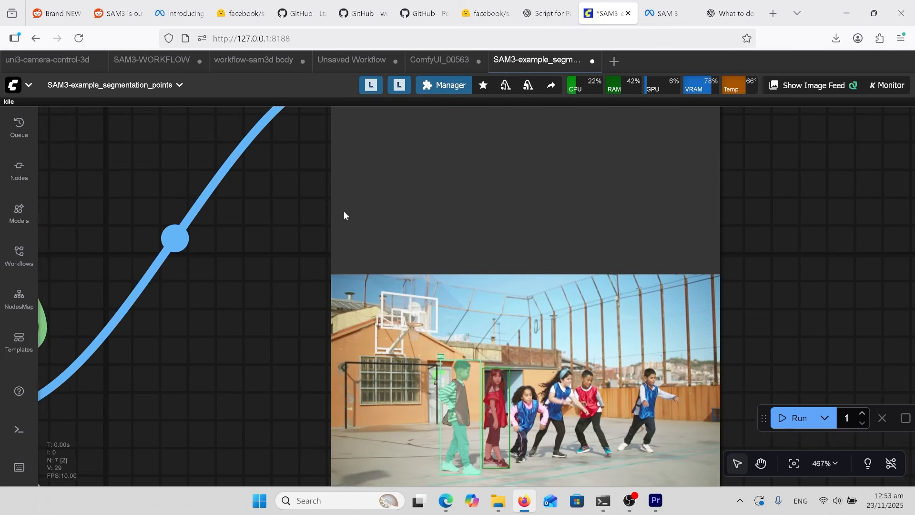
Step: Open ComfyUI's Custom Nodes Manager and search for sam3
click(448, 88)
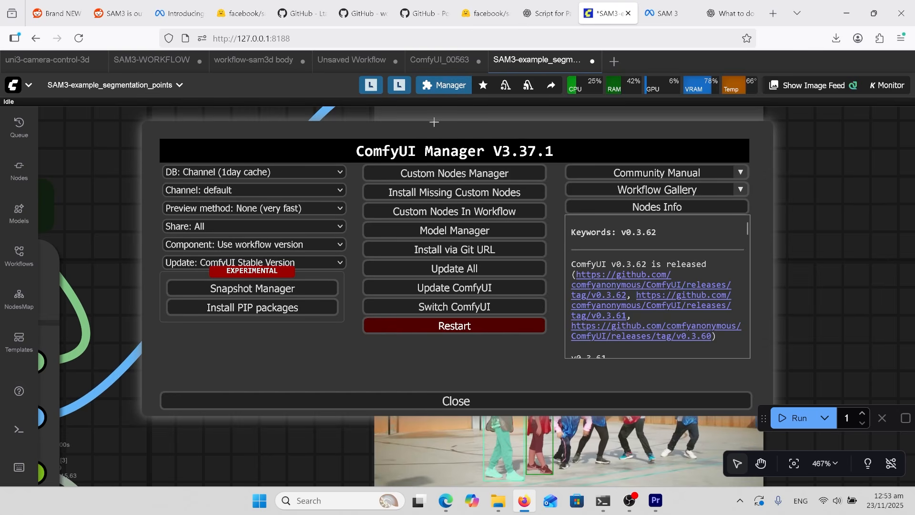
click(416, 174)
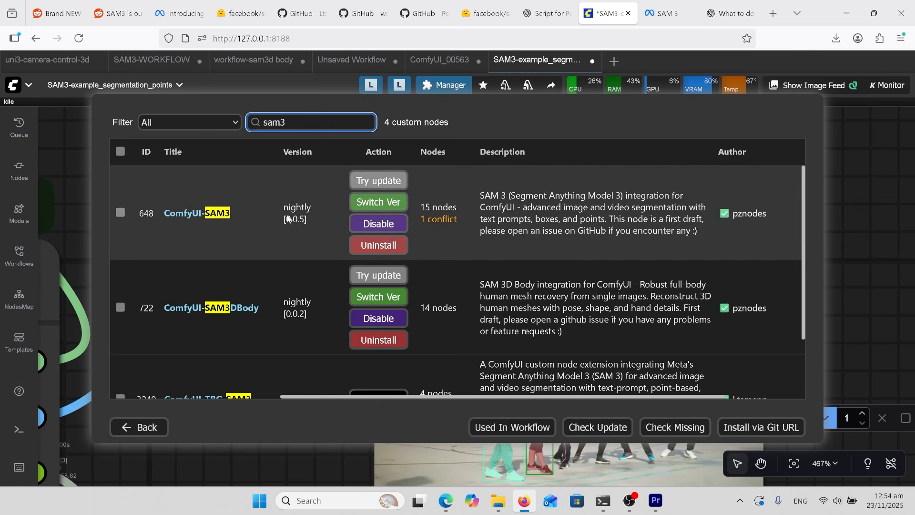
Step: Review the sam3 custom node entries, comparing their descriptions, versions and authors
scroll(289, 216, down, 2)
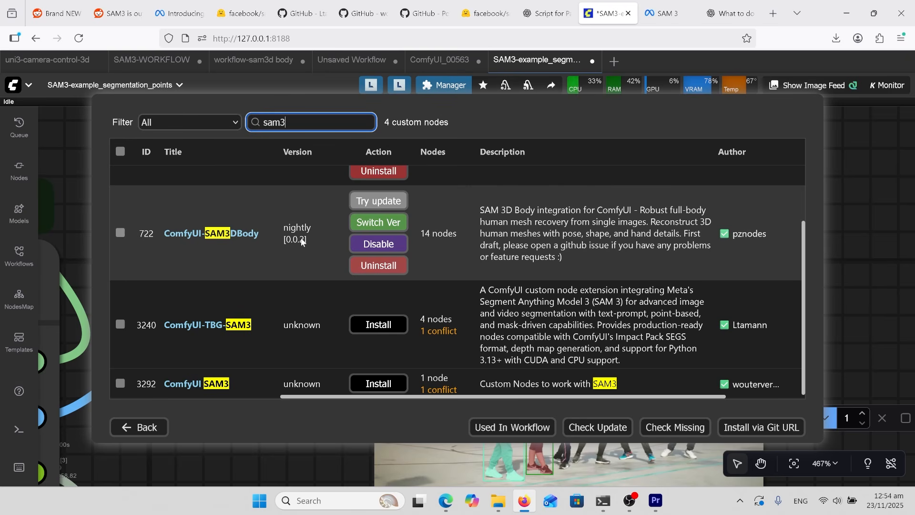
scroll(301, 238, up, 2)
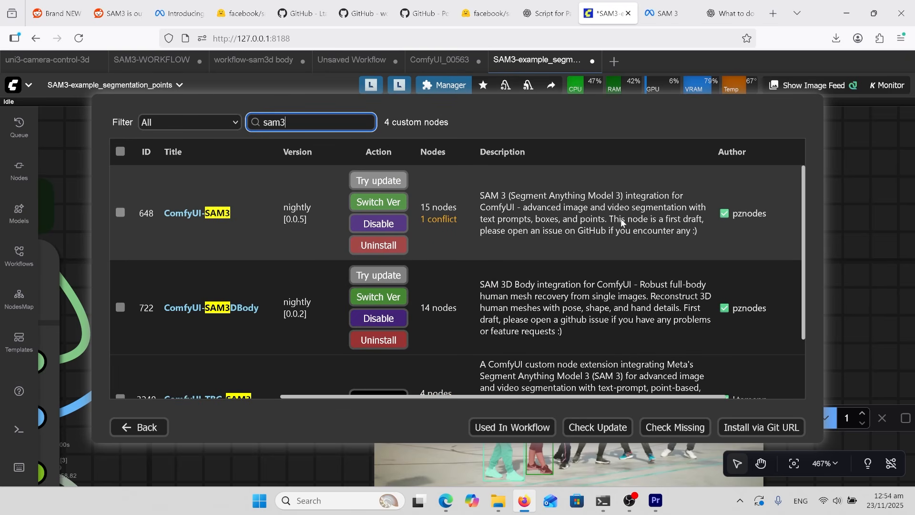
mouse_move(736, 218)
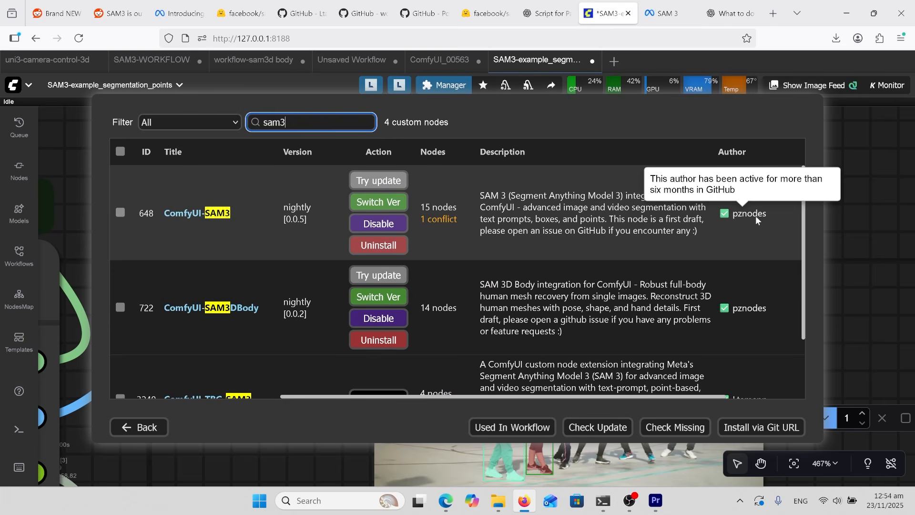
scroll(303, 261, down, 2)
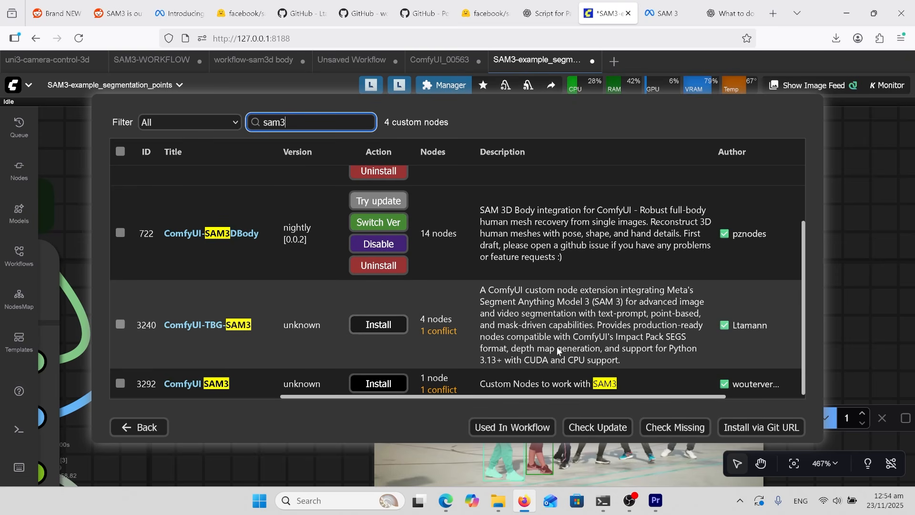
scroll(557, 346, up, 3)
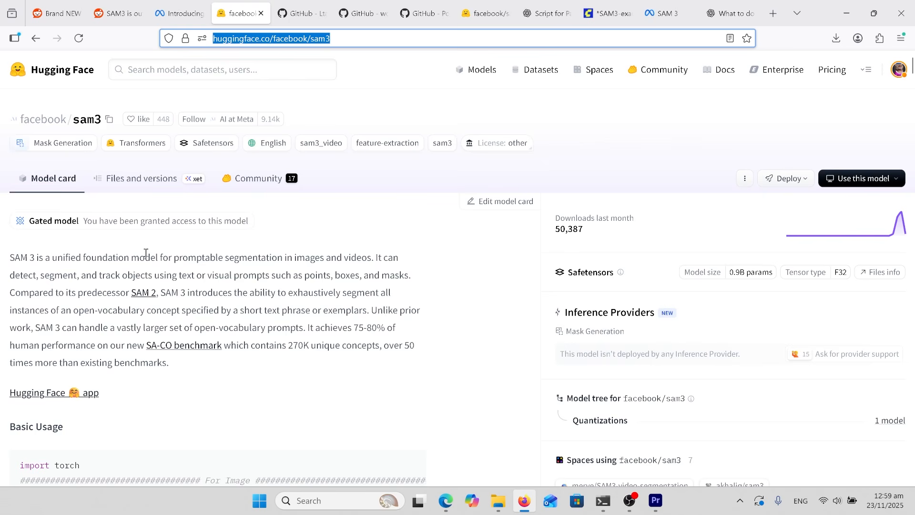
Step: Open the file listing of the facebook/sam3 model on Hugging Face and look through its model files
click(155, 182)
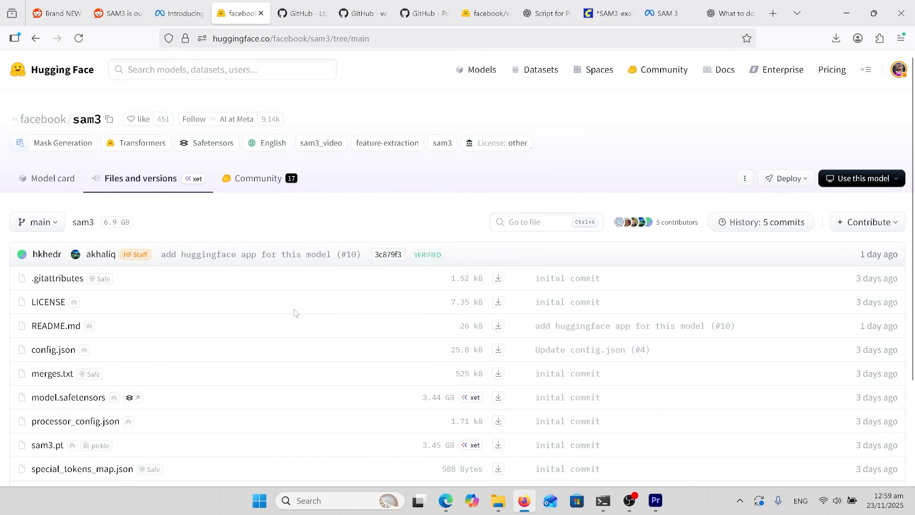
scroll(205, 348, down, 1)
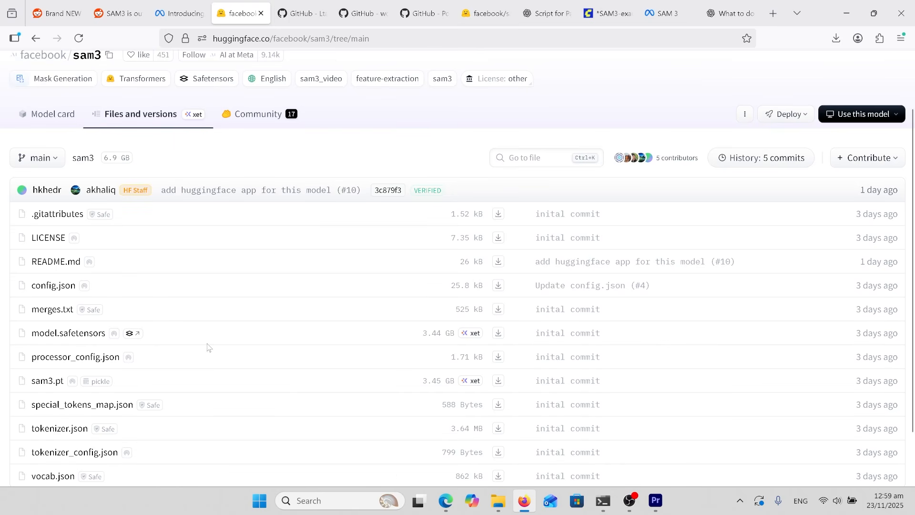
scroll(177, 386, down, 1)
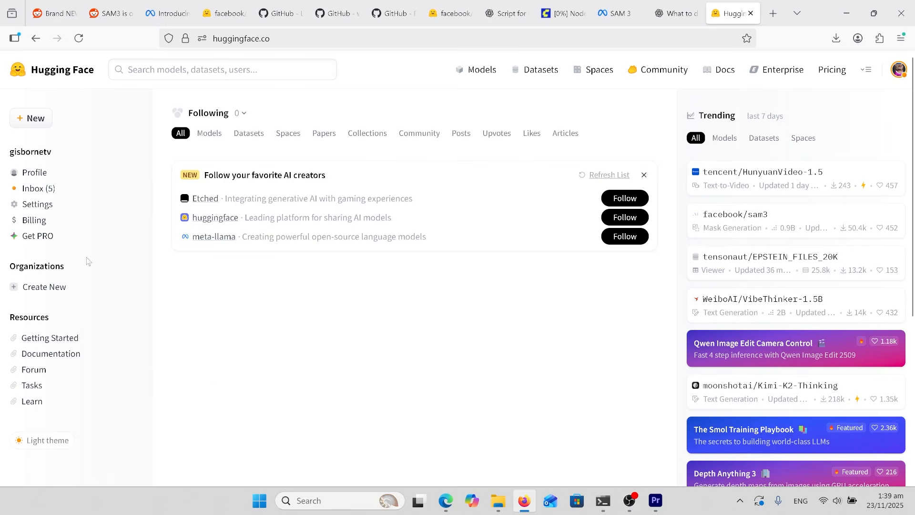
Step: Start a new fine-grained access token named dasfs in the Hugging Face account settings and go through its permissions
click(34, 205)
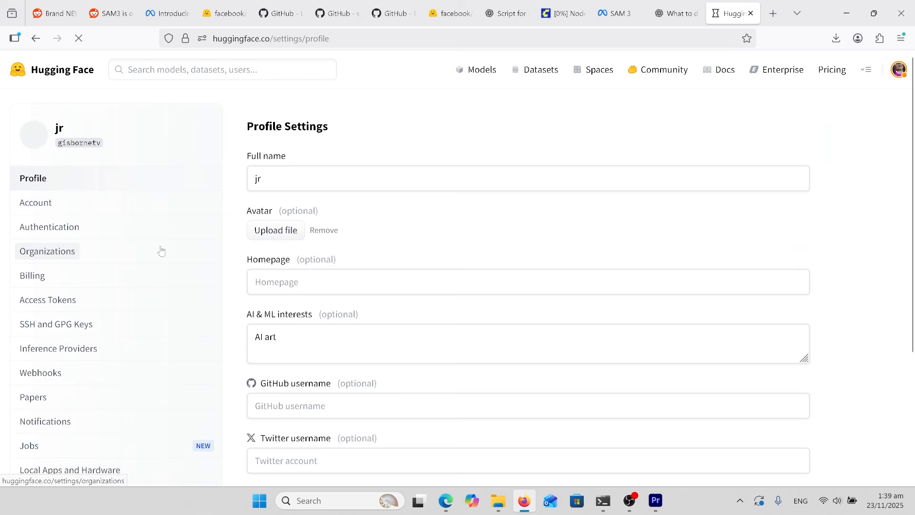
click(120, 293)
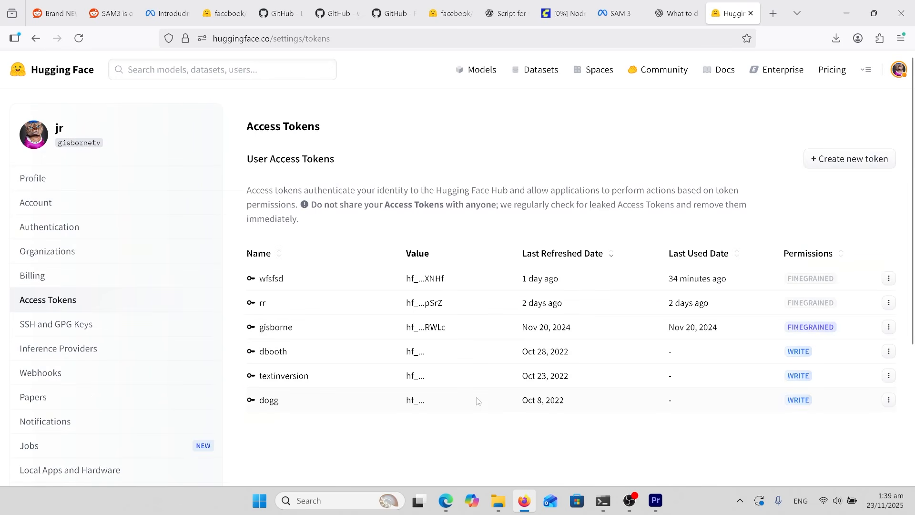
click(846, 161)
click(388, 247)
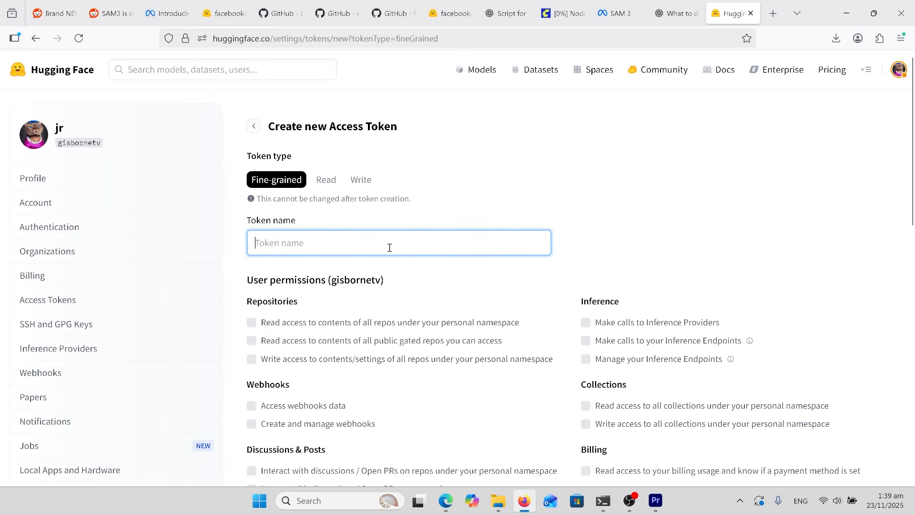
text(dasfs)
scroll(470, 268, down, 4)
scroll(470, 272, down, 9)
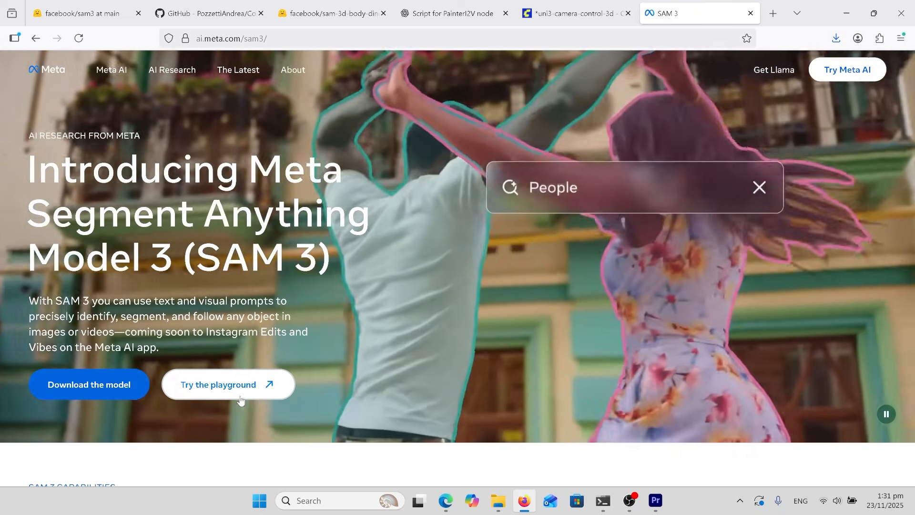
Step: Open the Segment Anything playground from Meta's SAM 3 page and browse its template gallery, including the fun, privacy and everyday editing templates
click(235, 387)
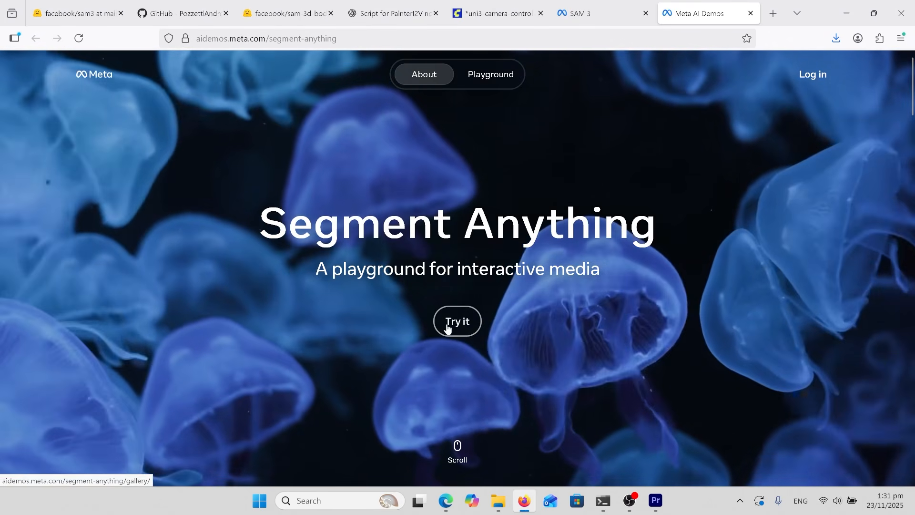
click(448, 328)
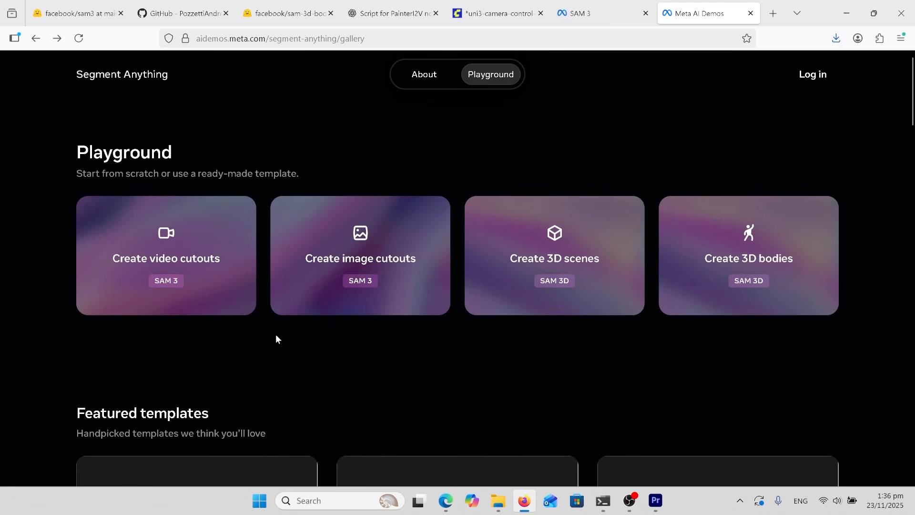
scroll(376, 305, down, 15)
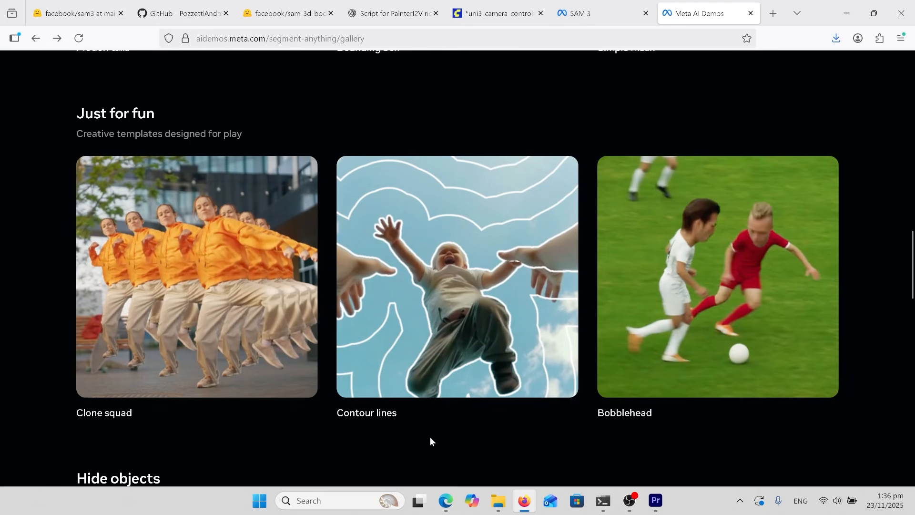
scroll(267, 424, down, 8)
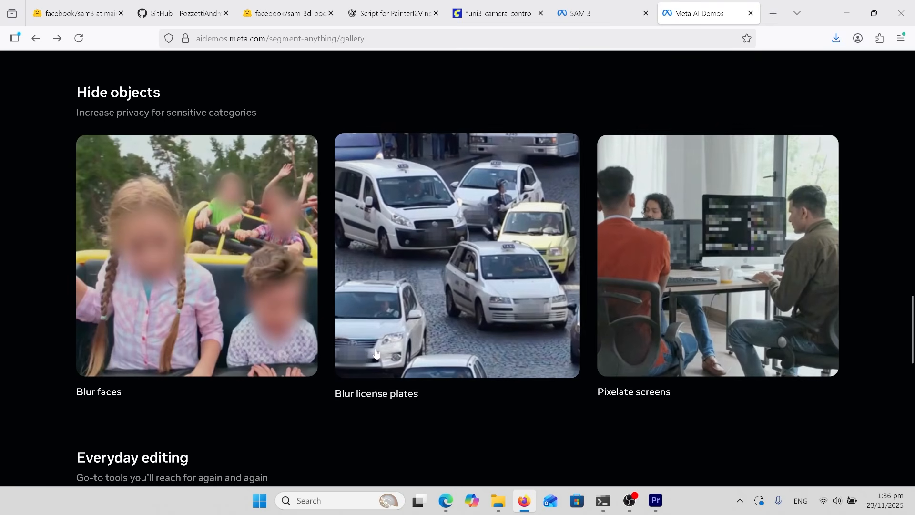
scroll(370, 351, down, 5)
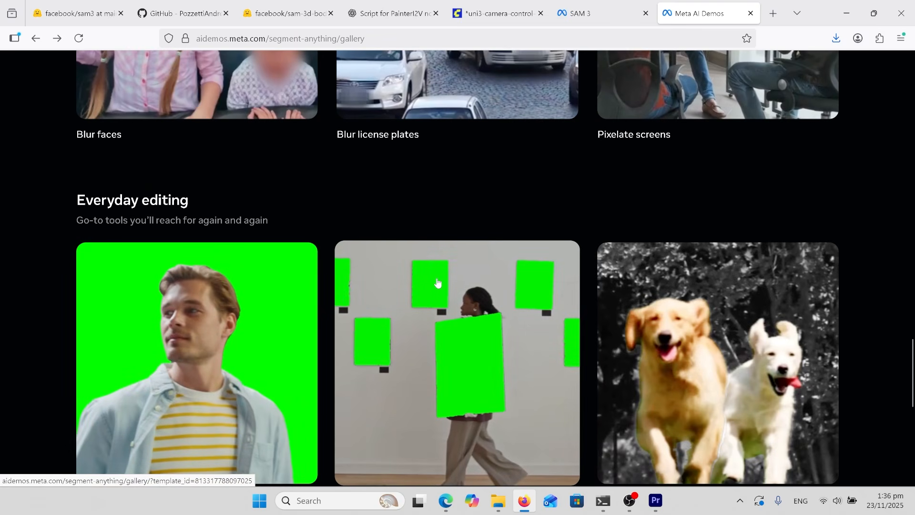
scroll(437, 283, down, 3)
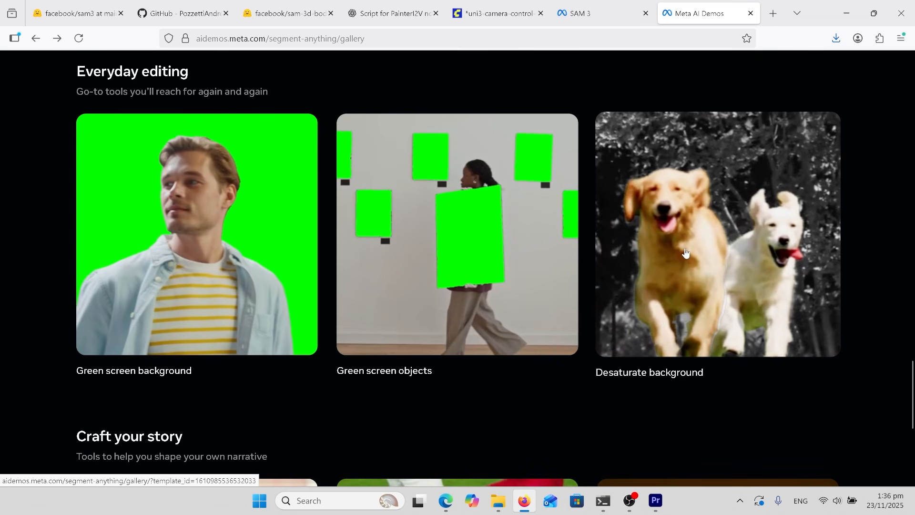
scroll(668, 243, down, 3)
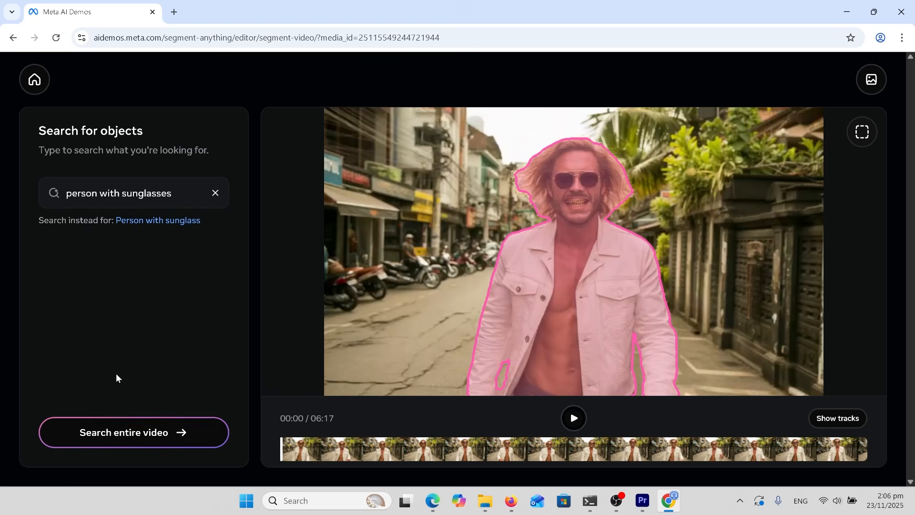
Step: Track the person with sunglasses through the entire video and continue to the effects stage
click(133, 435)
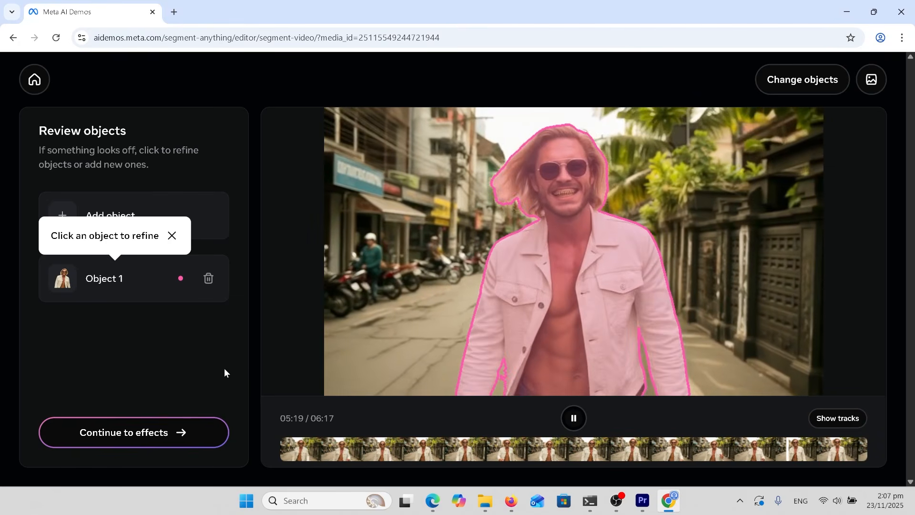
click(212, 432)
click(204, 394)
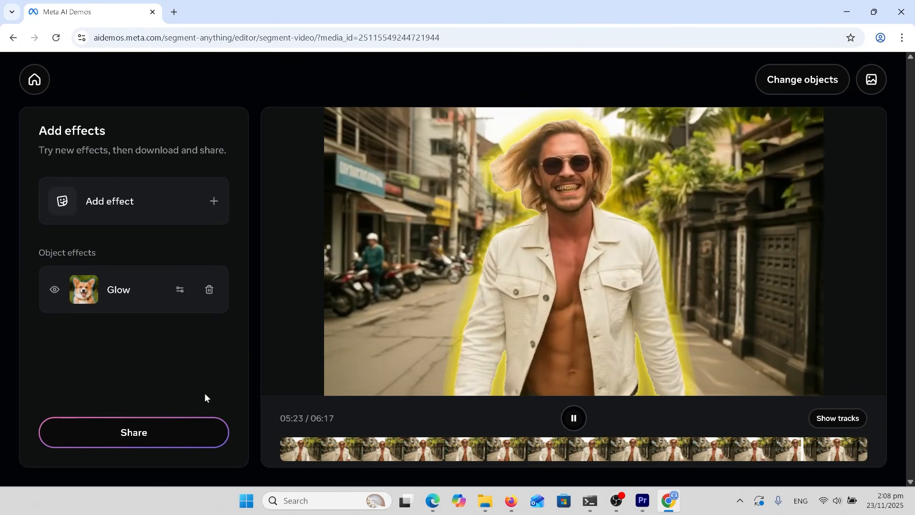
Step: Replace the object's Glow effect with Adjust color and lower that effect's contrast
click(209, 290)
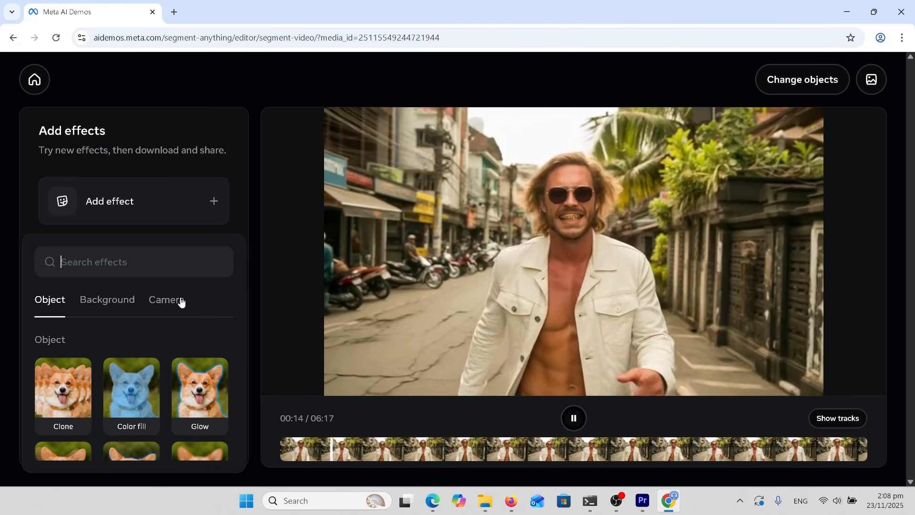
click(129, 397)
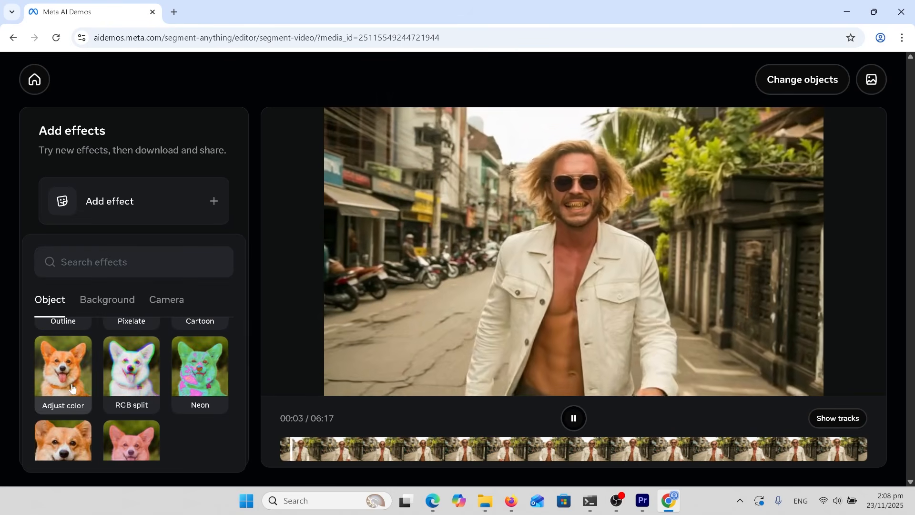
click(73, 387)
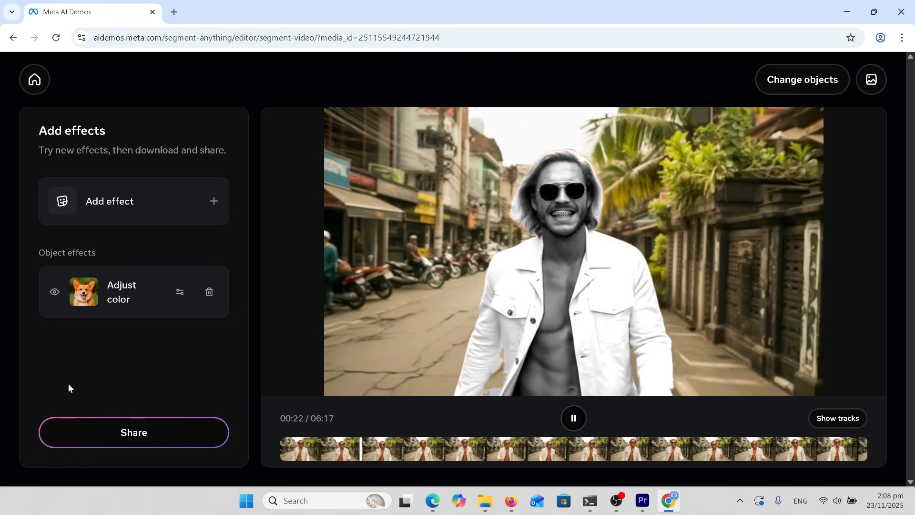
click(180, 292)
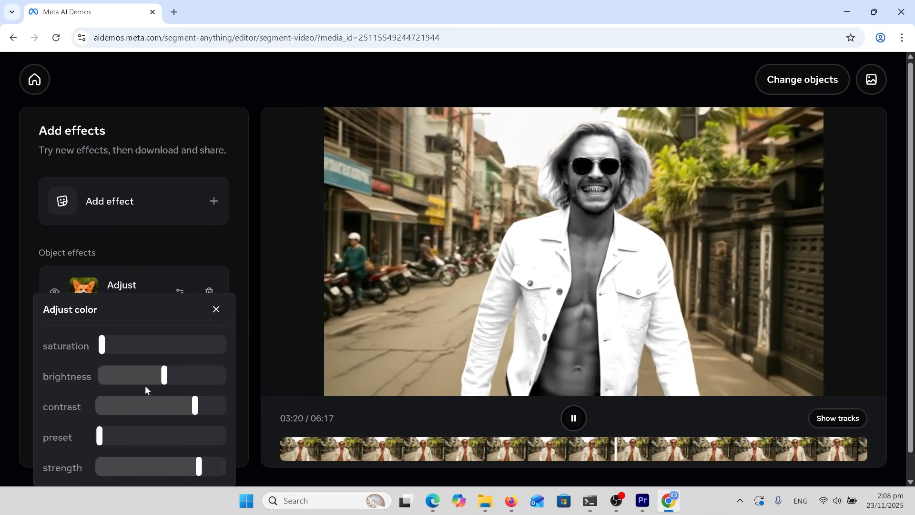
drag(195, 405, 145, 413)
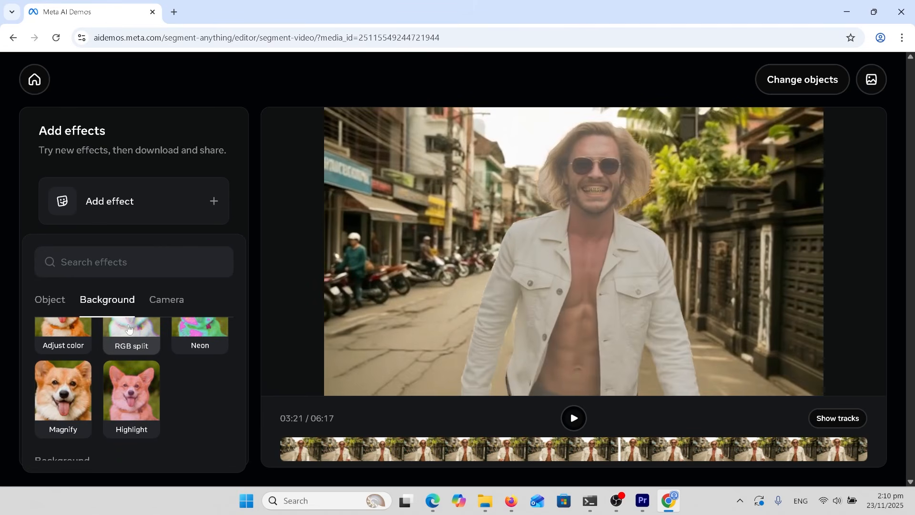
Step: Add an Adjust color effect to the video's background and slightly lower its brightness
scroll(131, 395, down, 3)
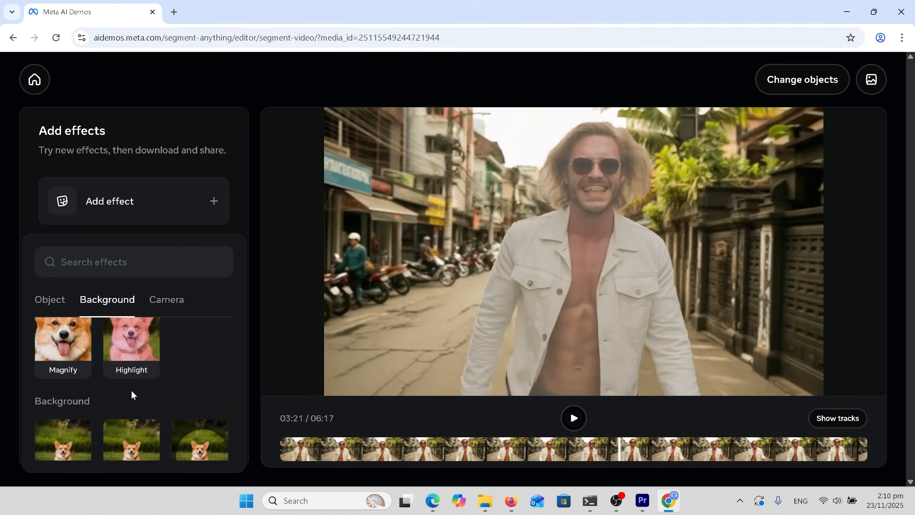
click(107, 414)
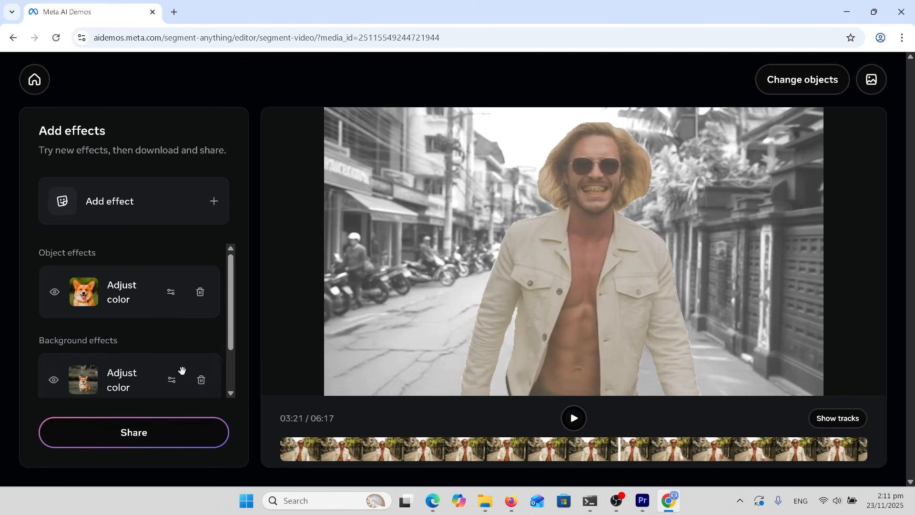
click(172, 384)
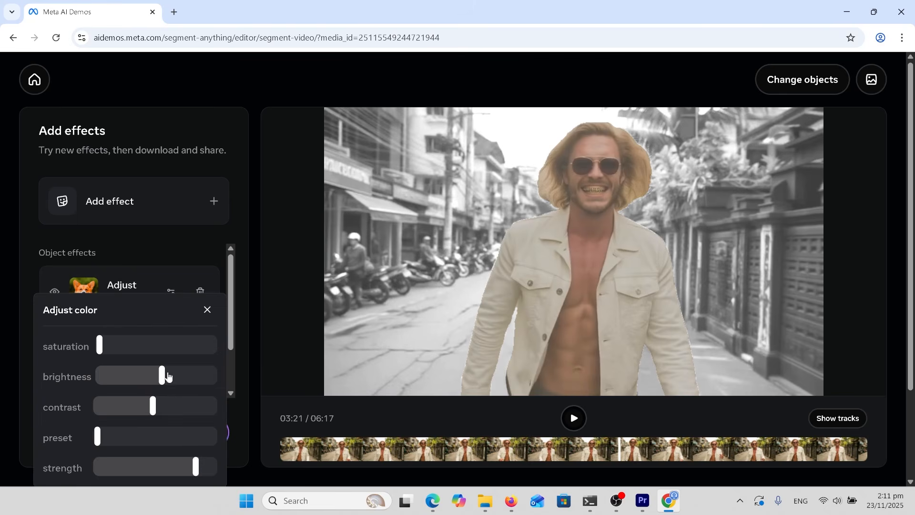
mouse_move(163, 377)
mouse_down()
mouse_move(122, 376)
mouse_move(154, 377)
mouse_up()
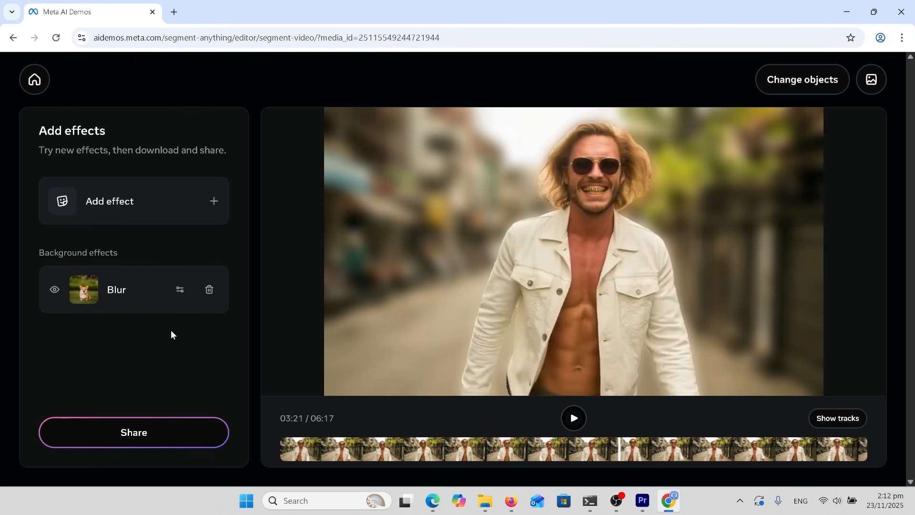
Step: Reduce the background Blur effect's strength to near its minimum and play the video
click(180, 289)
drag(149, 365, 106, 365)
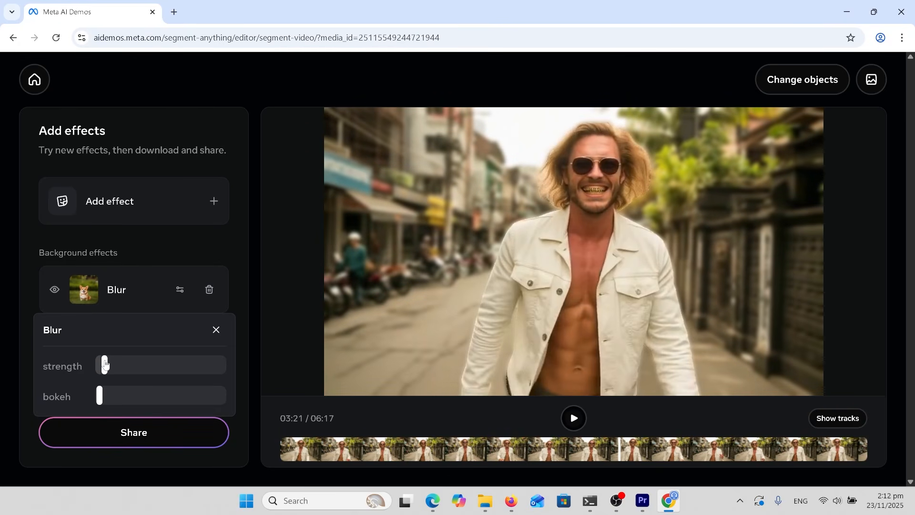
click(564, 406)
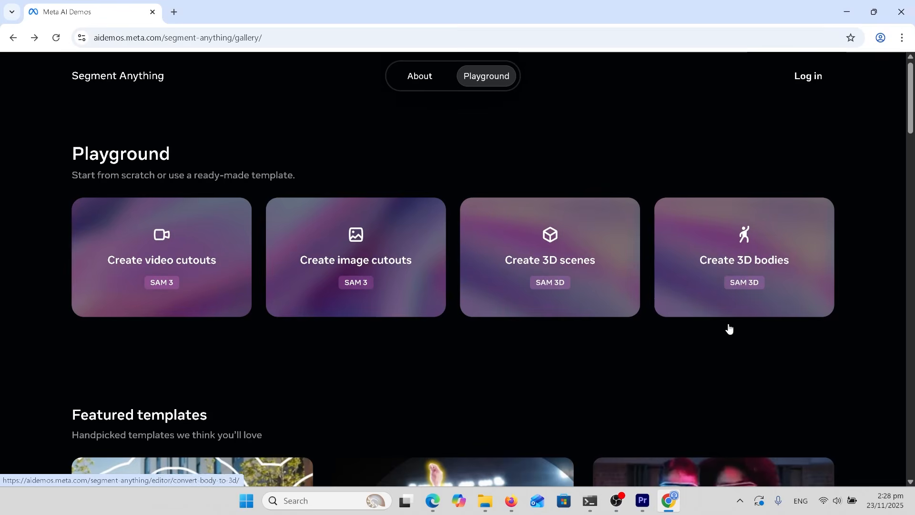
Step: Start a 3D scene from the coffee-maker sample image, select the small cup, and generate its 3D model
click(591, 246)
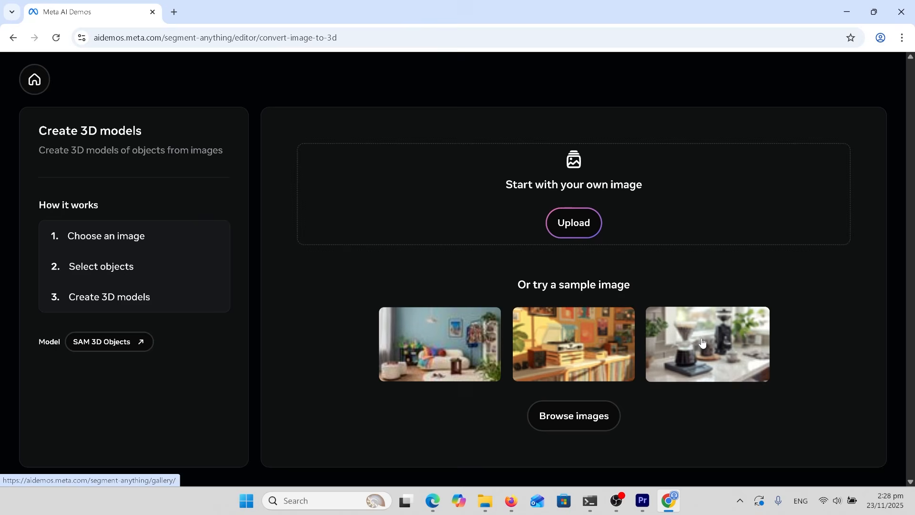
click(705, 345)
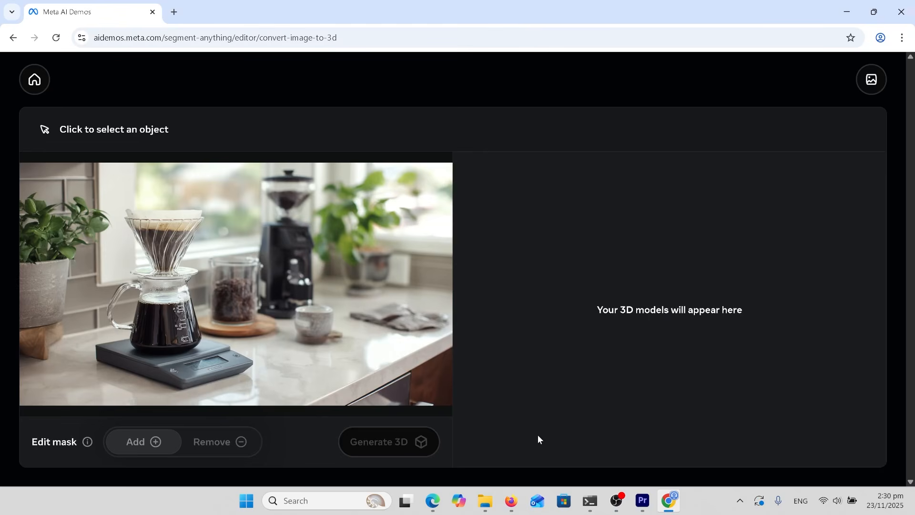
click(315, 314)
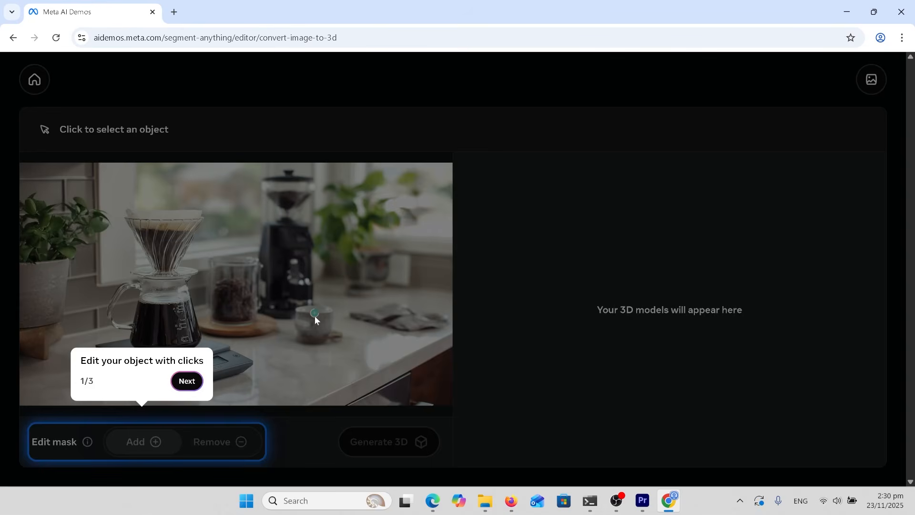
click(185, 381)
click(418, 381)
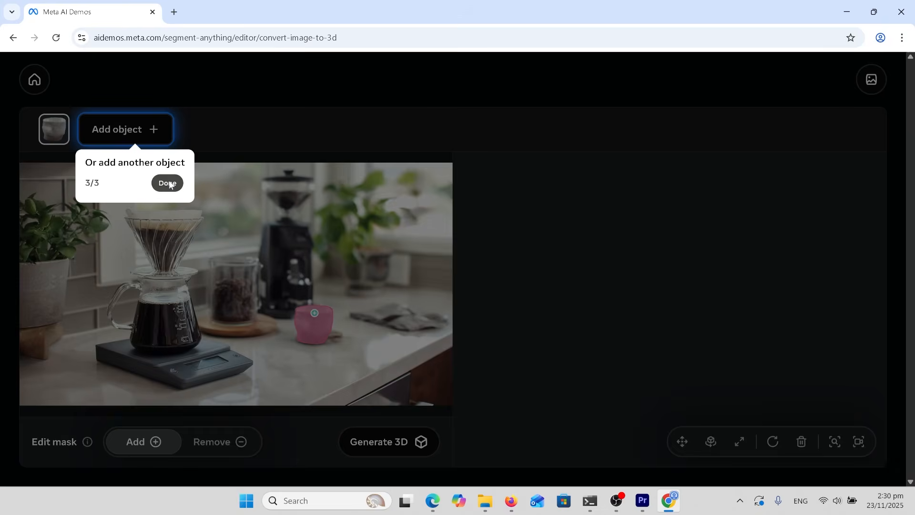
click(170, 182)
click(372, 441)
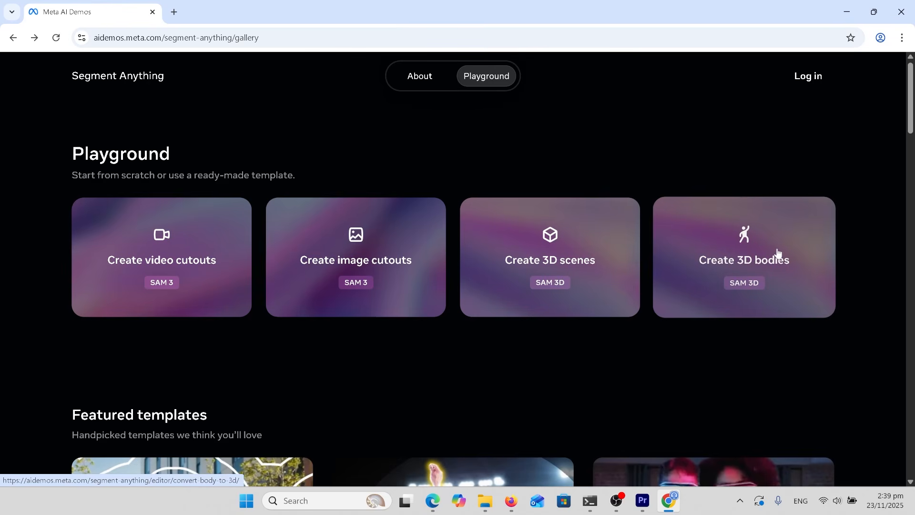
Step: Create a 3D body from the rock climber sample image by generating all people, and rotate the resulting figure
click(800, 256)
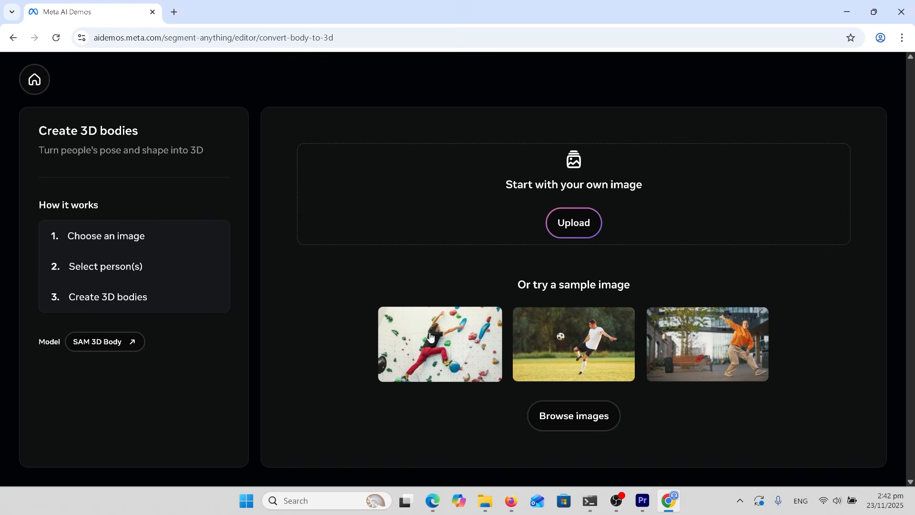
click(470, 355)
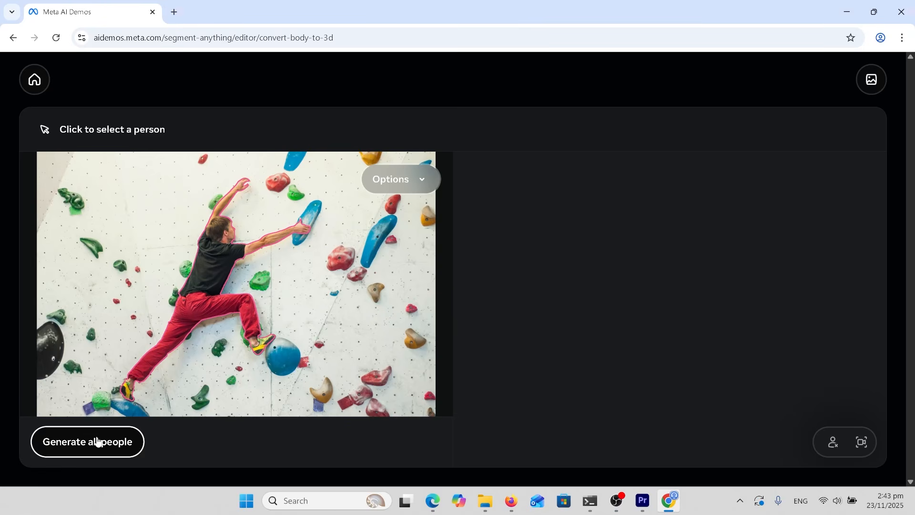
click(97, 442)
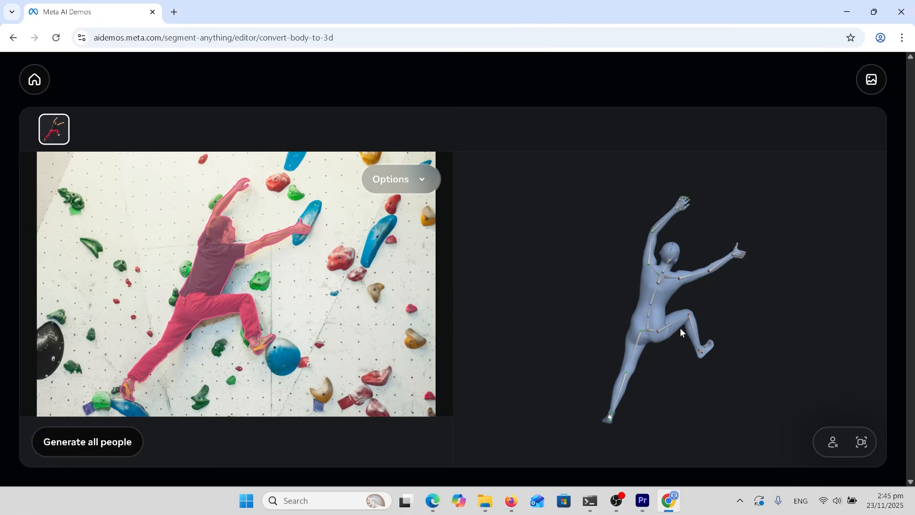
drag(679, 328, 572, 377)
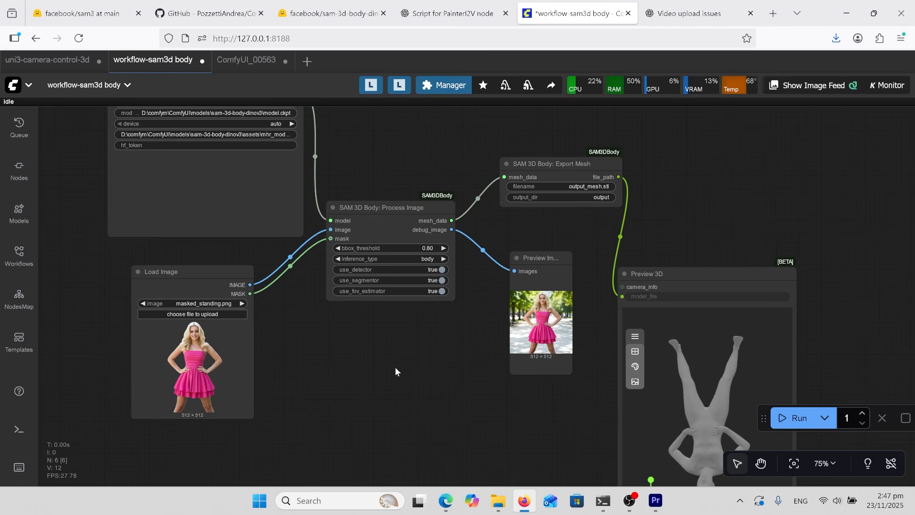
Step: In ComfyUI, examine the SAM 3D Body workflow from the model loader and input image through to the 3D preview
drag(300, 385, 307, 405)
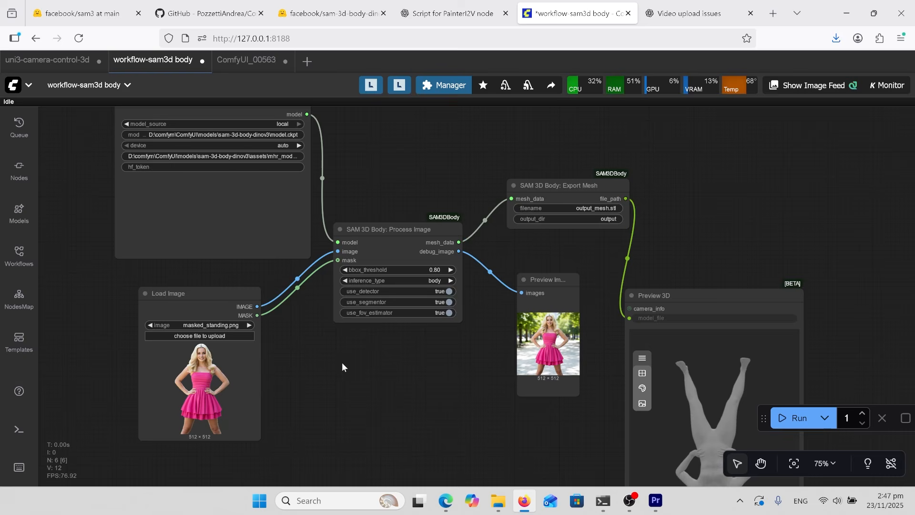
drag(341, 363, 320, 383)
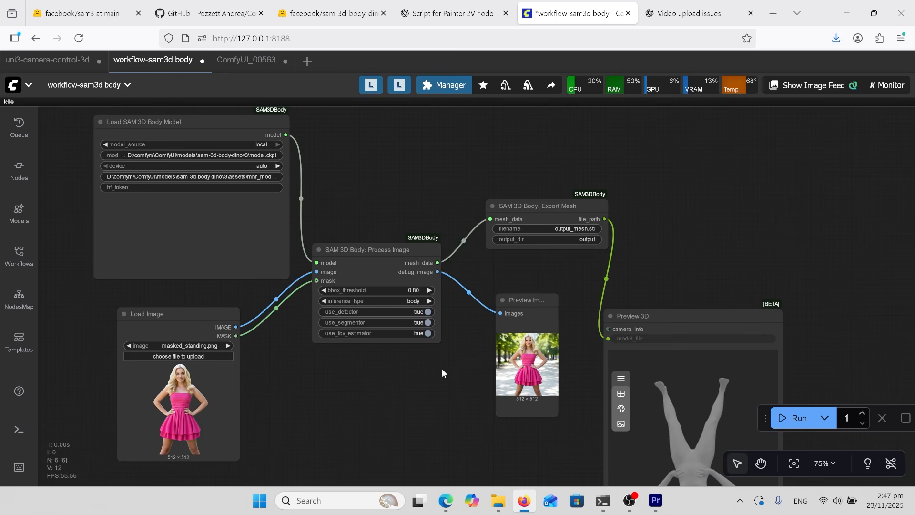
drag(442, 373, 356, 375)
scroll(340, 378, down, 5)
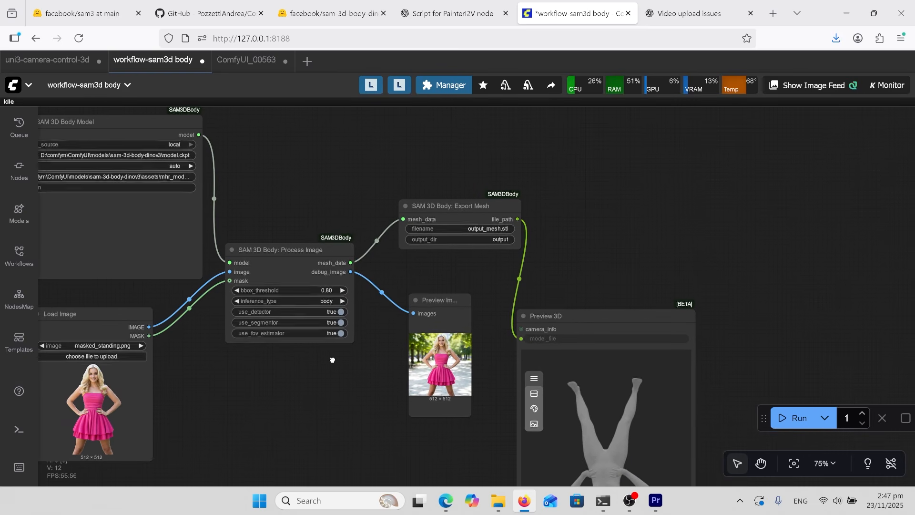
drag(532, 376, 529, 423)
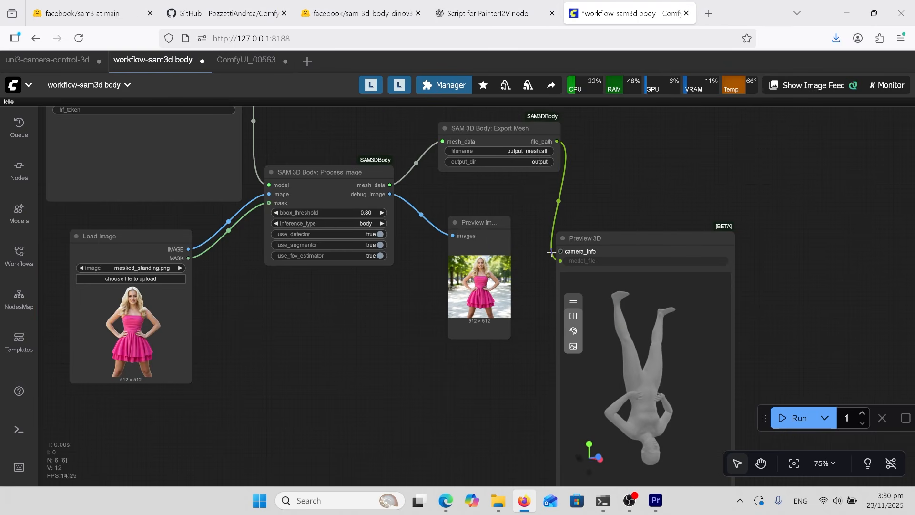
Step: Search the custom nodes in ComfyUI Manager for "sam3"
click(444, 85)
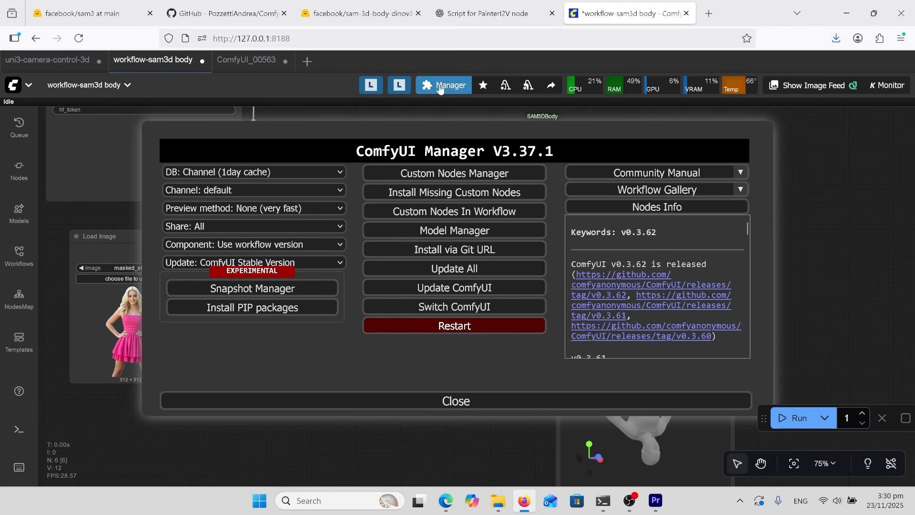
click(430, 174)
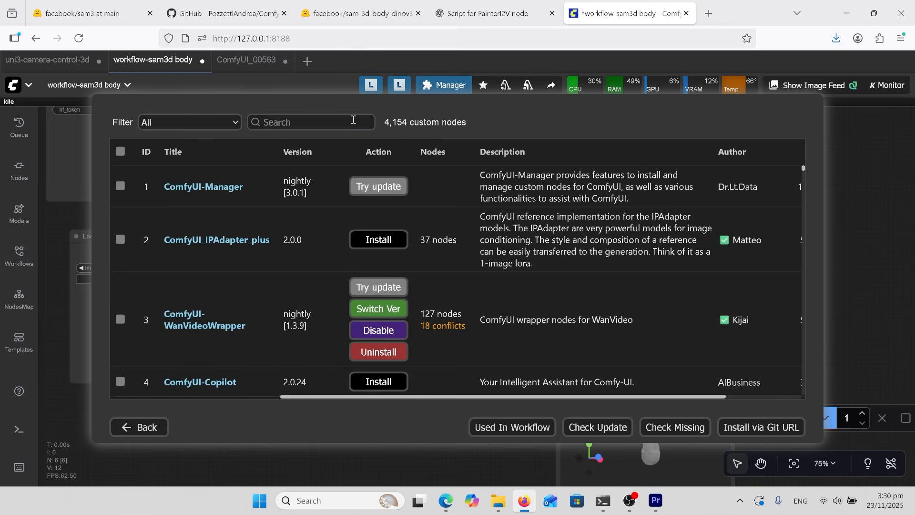
click(355, 122)
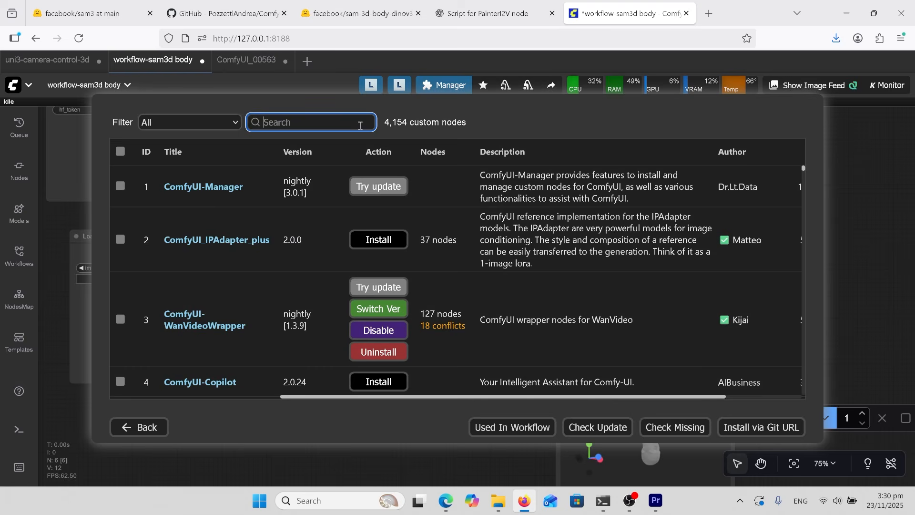
text(sam3)
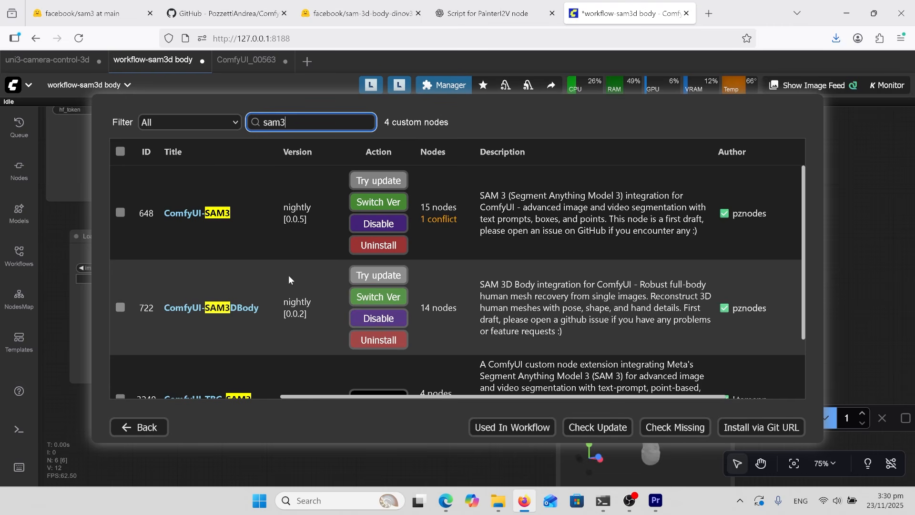
Step: Open the GitHub repository of the ComfyUI-SAM3DBody node and copy its HTTPS clone URL
click(243, 308)
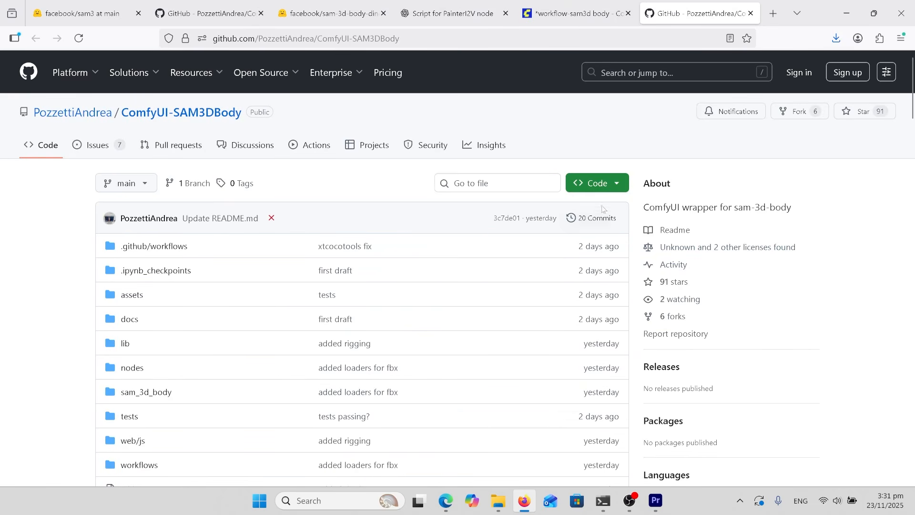
click(610, 191)
click(614, 266)
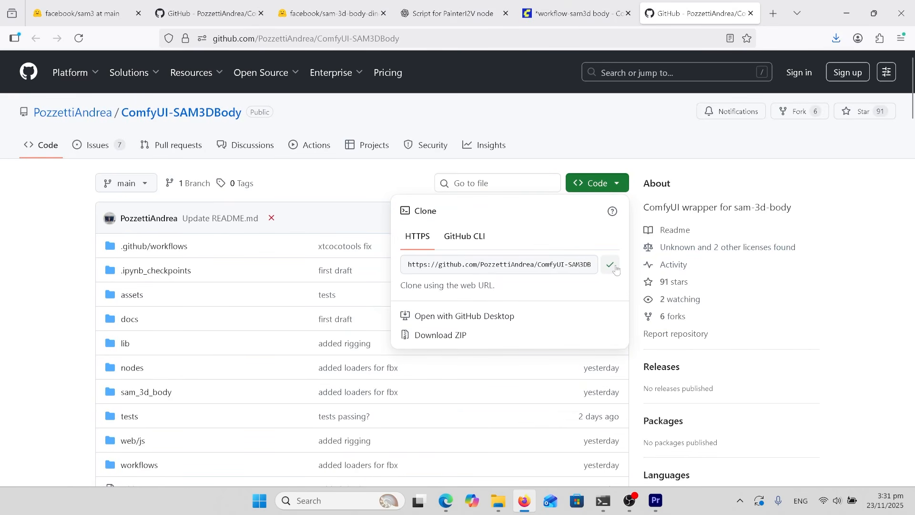
Step: Review the repository's requirements.txt and list the packages installed in the comfyui environment with pip list
mouse_move(523, 492)
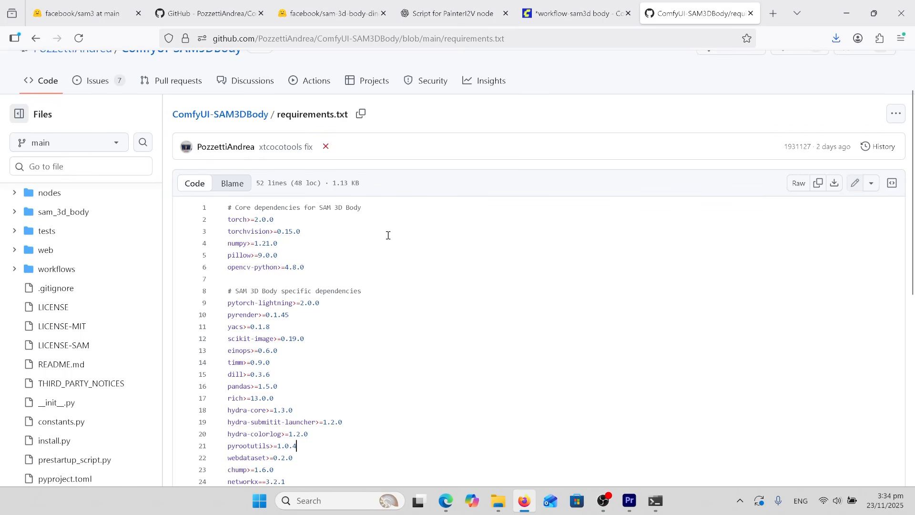
scroll(394, 253, down, 3)
scroll(287, 277, down, 4)
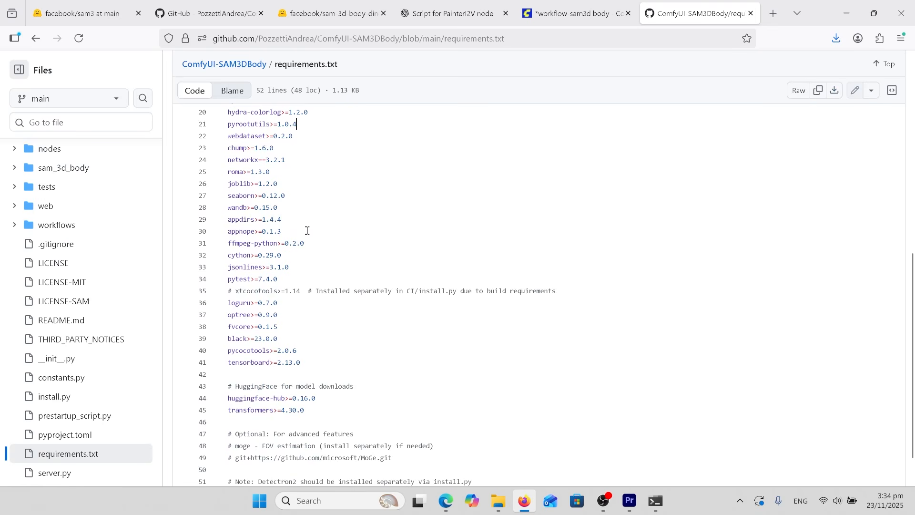
click(656, 500)
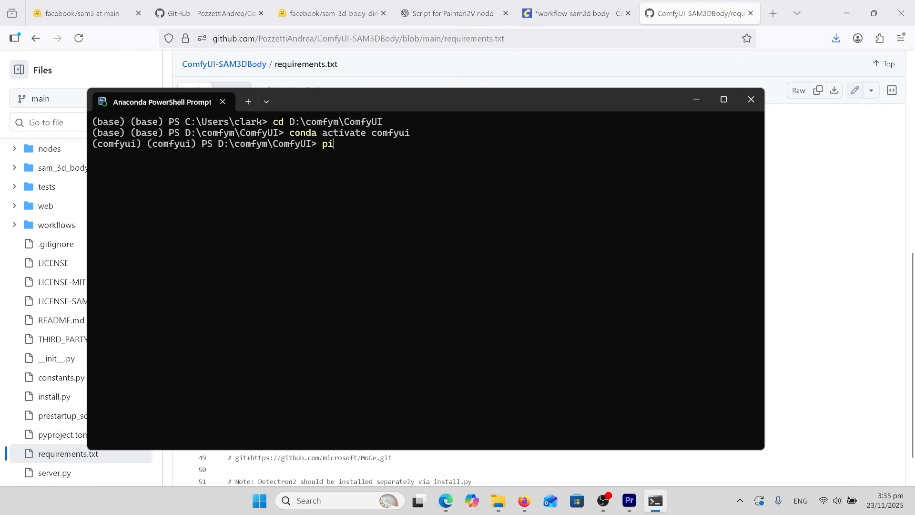
text(pip lis)
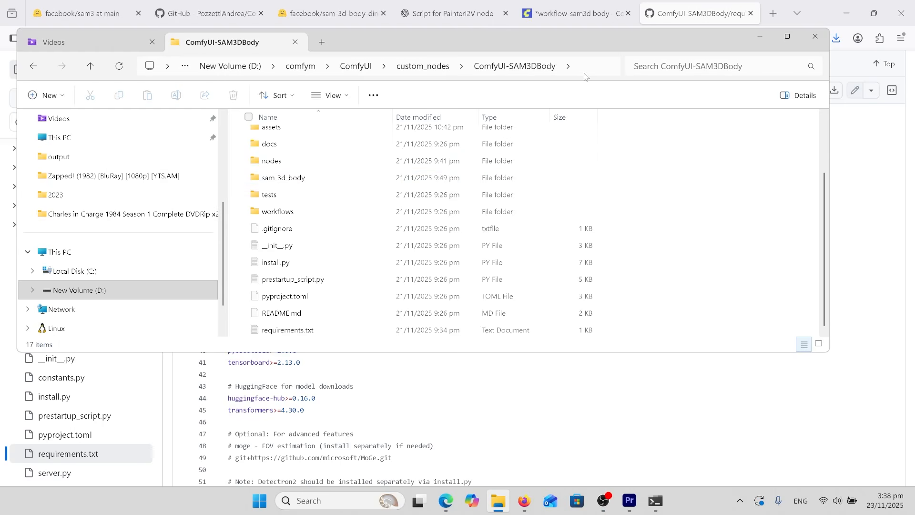
Step: Change the terminal's directory to D:\comfym\ComfyUI\custom_nodes\ComfyUI-SAM3DBody and enter pip install -r requirements.txt
click(584, 73)
key(ctrl+c)
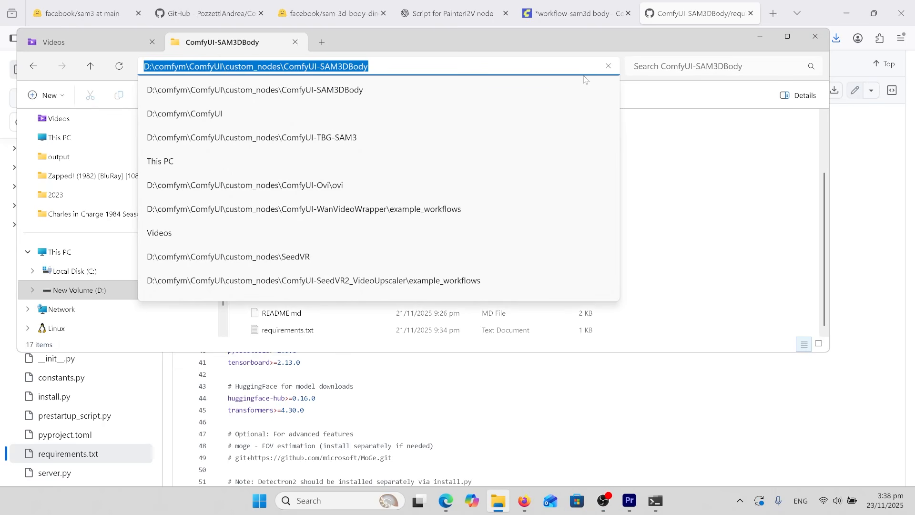
click(655, 500)
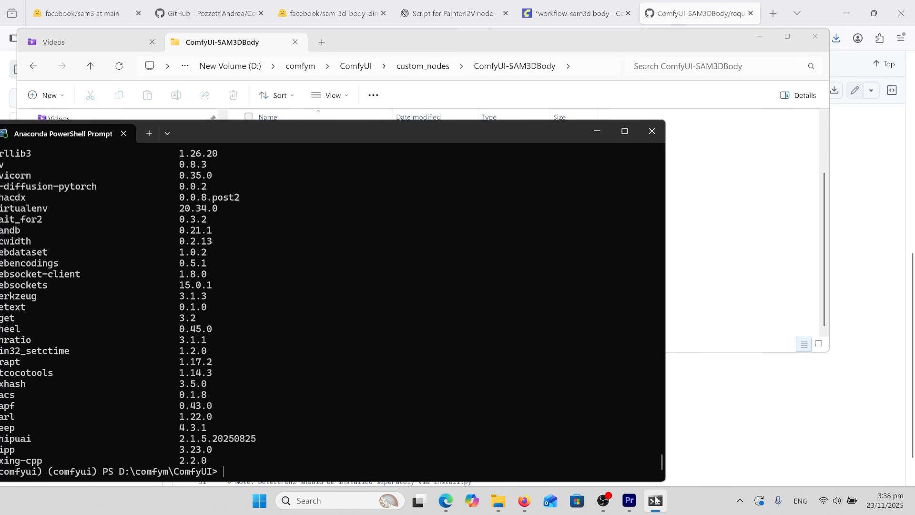
drag(318, 134, 429, 70)
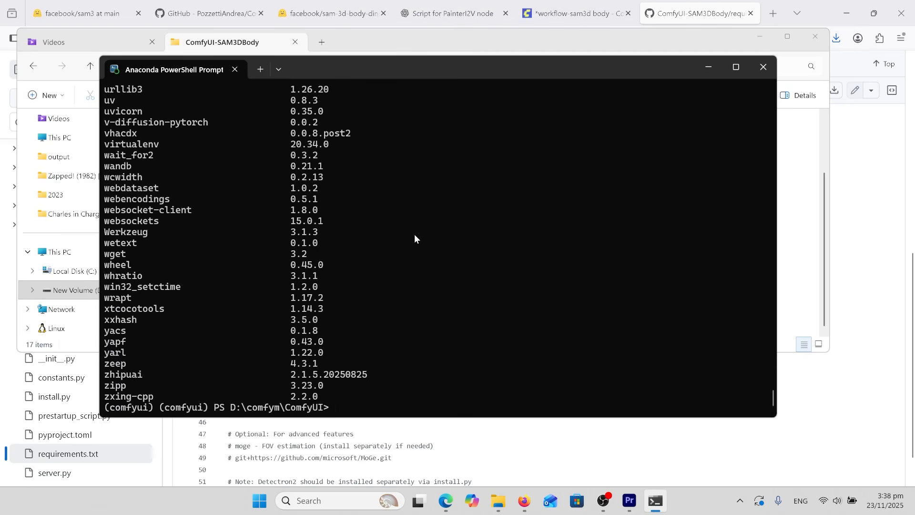
text(cd)
key(ctrl+v)
key(Return)
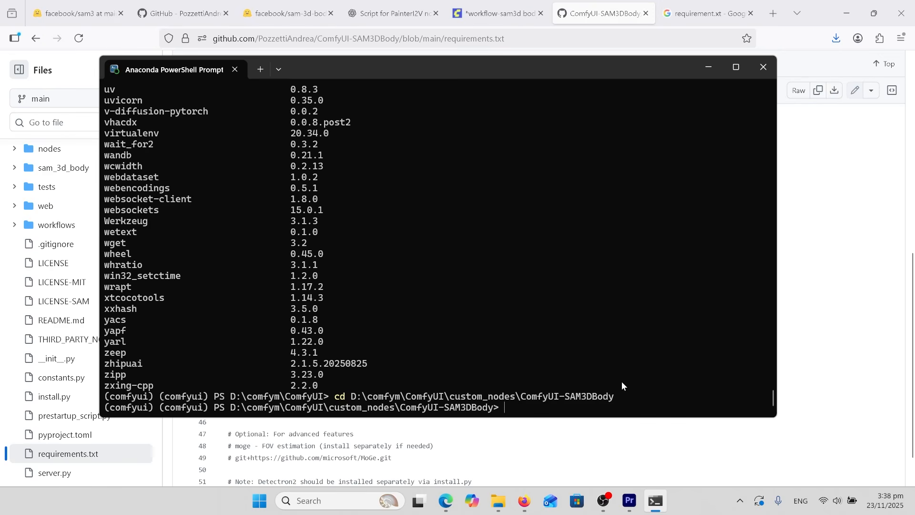
text(pip install -r requirements.txt)
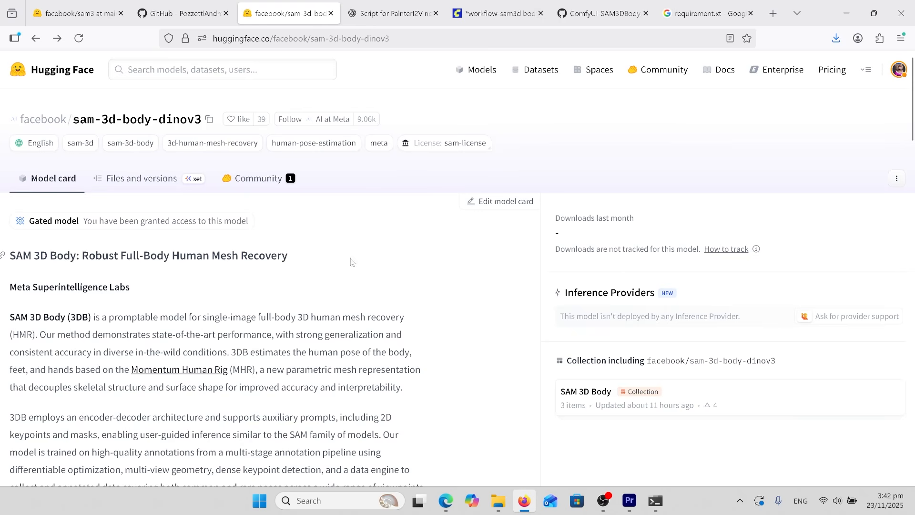
Step: Show the file list of the sam-3d-body-dinov3 model on Hugging Face and open its assets folder
click(135, 179)
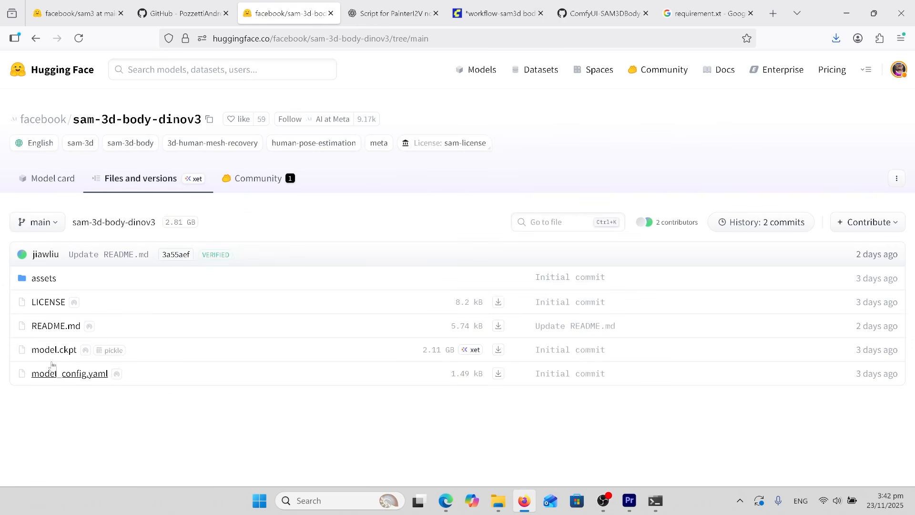
click(49, 284)
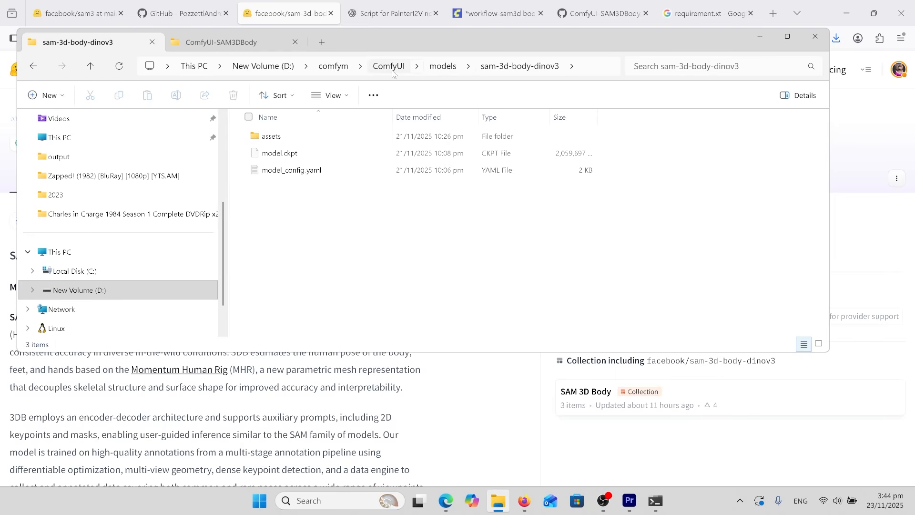
Step: Show the local paths of the sam-3d-body-dinov3 folder and its assets subfolder, and compare them with the Load SAM 3D Body Model node
click(595, 66)
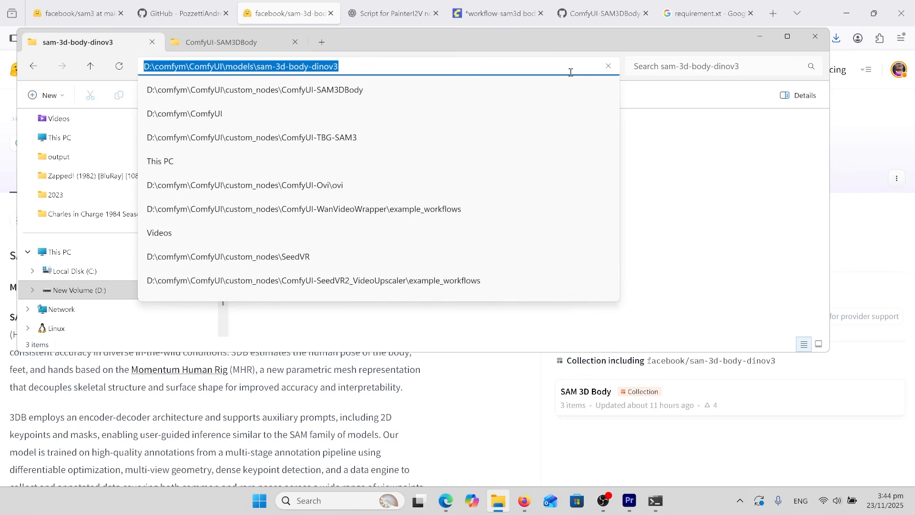
click(504, 21)
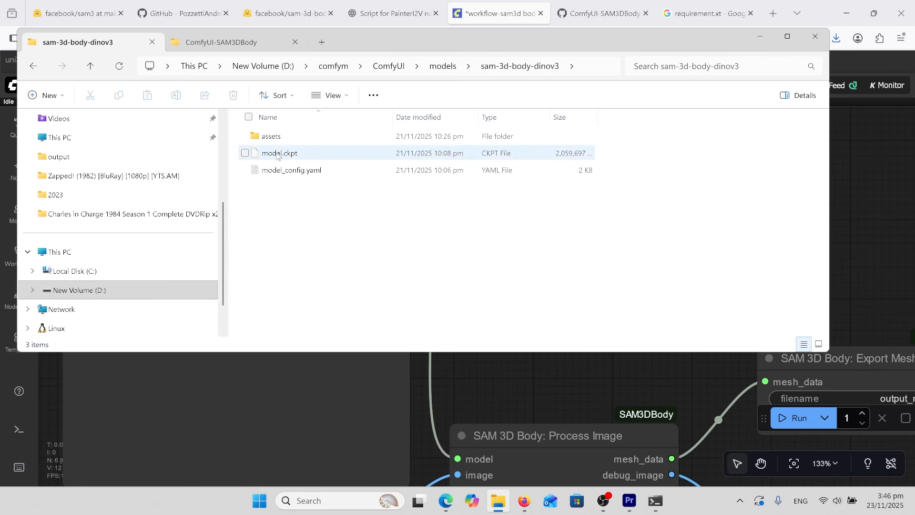
double_click(272, 136)
click(598, 71)
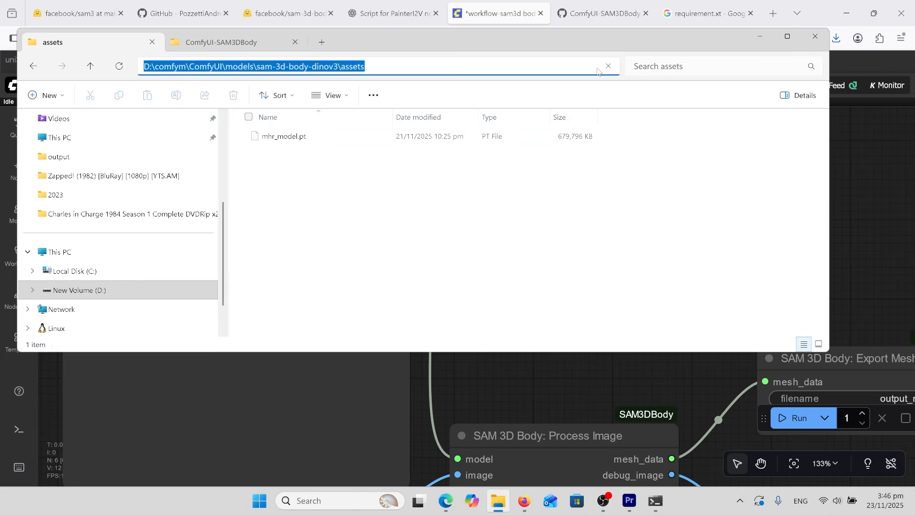
click(501, 20)
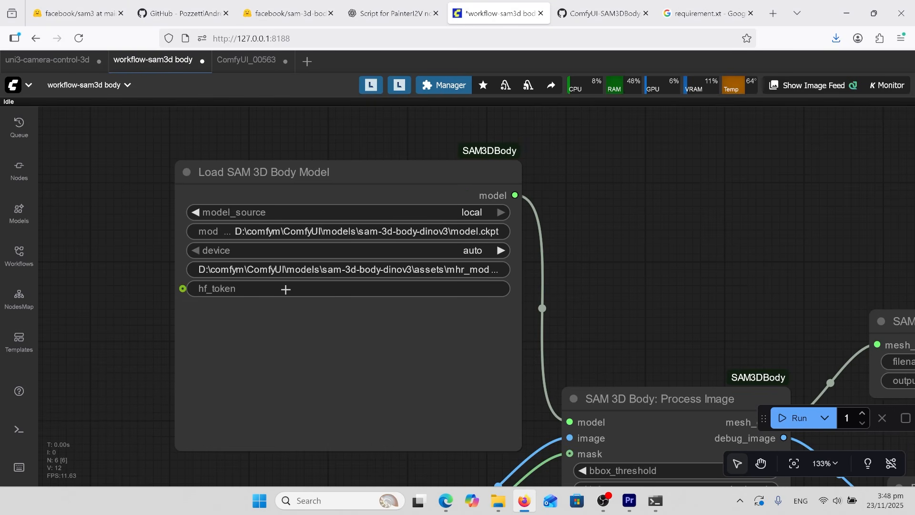
mouse_move(288, 291)
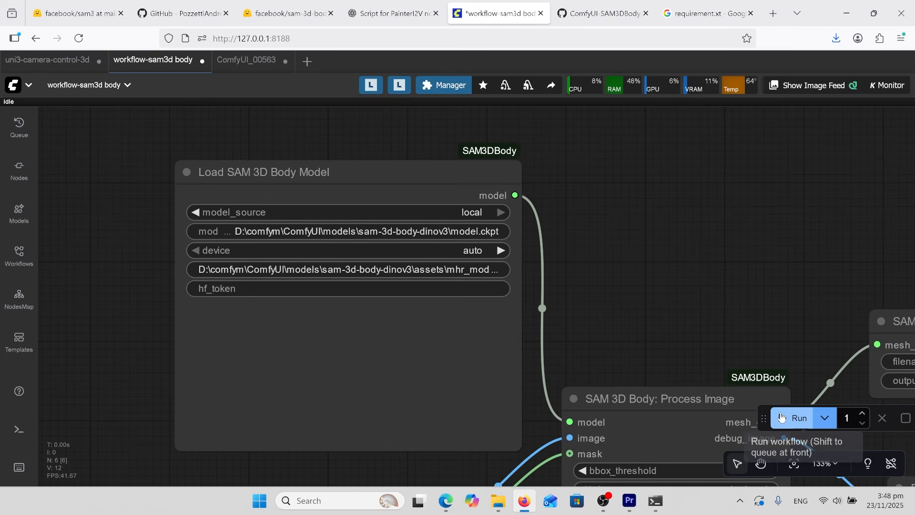
Step: Open the assets folder inside D:\comfym\ComfyUI\custom_nodes\ComfyUI-SAM3DBody in File Explorer
drag(604, 277, 593, 271)
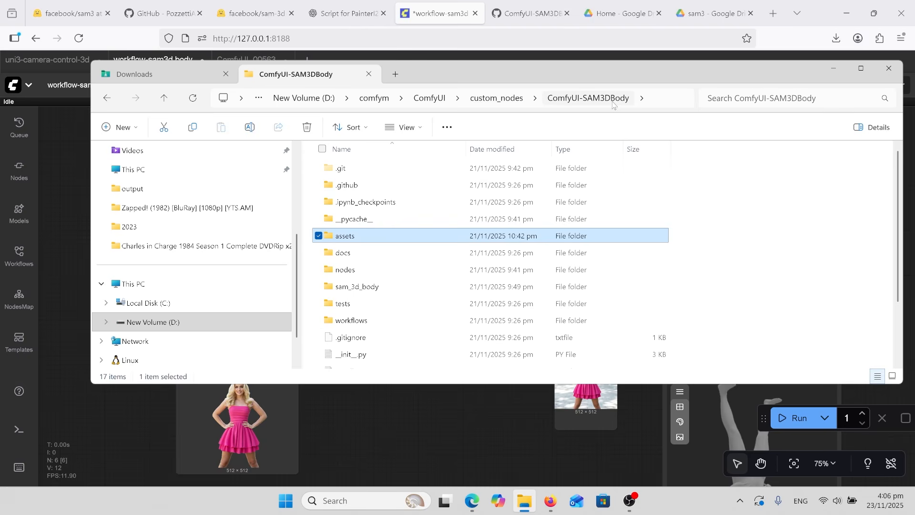
double_click(340, 238)
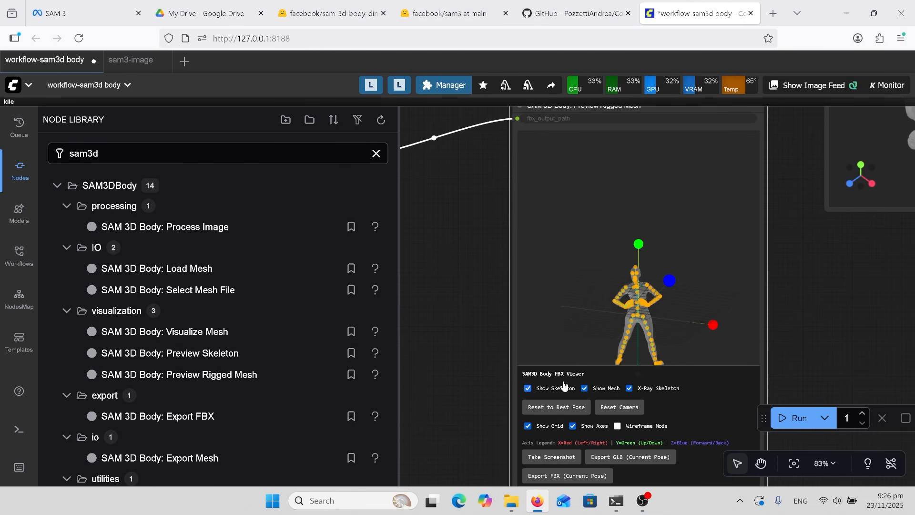
Step: View the rigged figure from another angle in the SAM 3D Body: Preview Rigged Mesh node and select its hand joint for rotation
drag(463, 353, 428, 376)
drag(606, 269, 591, 336)
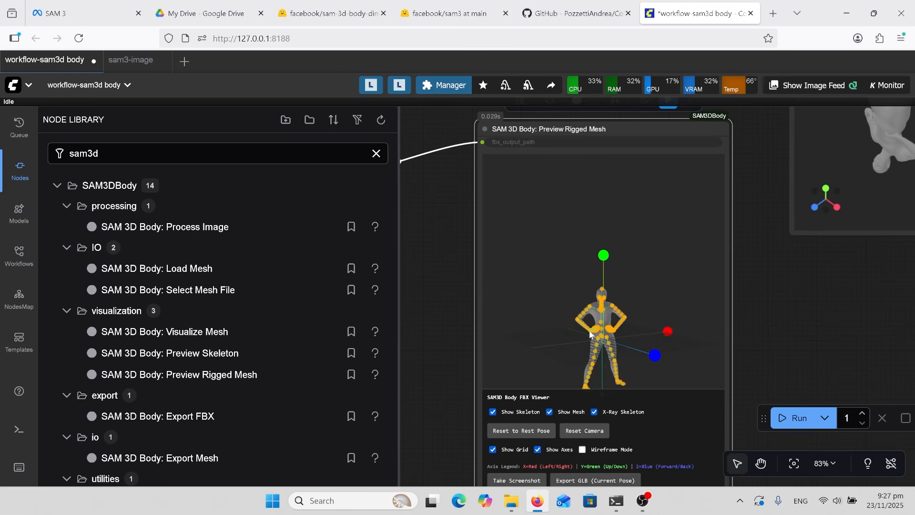
click(589, 334)
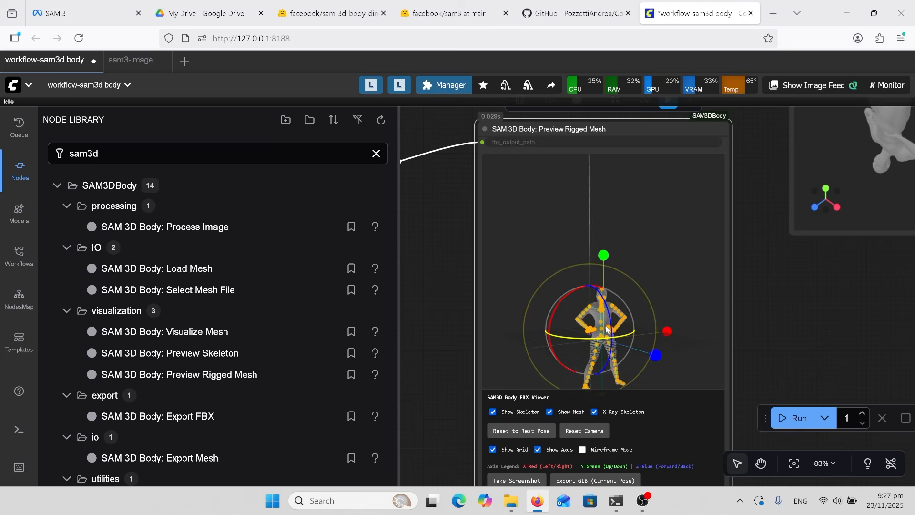
click(559, 316)
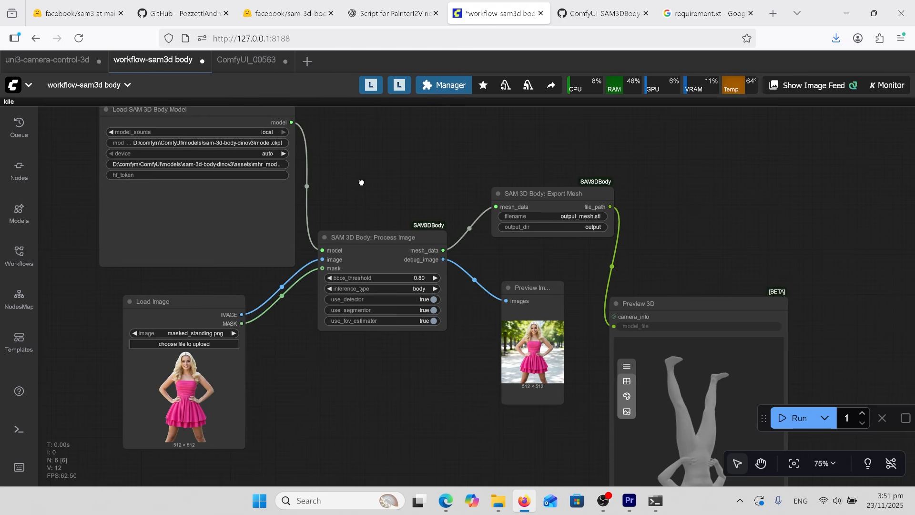
Step: Review the SAM 3D Body workflow from Process Image through Export Mesh to the body mesh in the Preview 3D node
drag(362, 180, 280, 140)
drag(403, 160, 322, 144)
drag(598, 186, 580, 164)
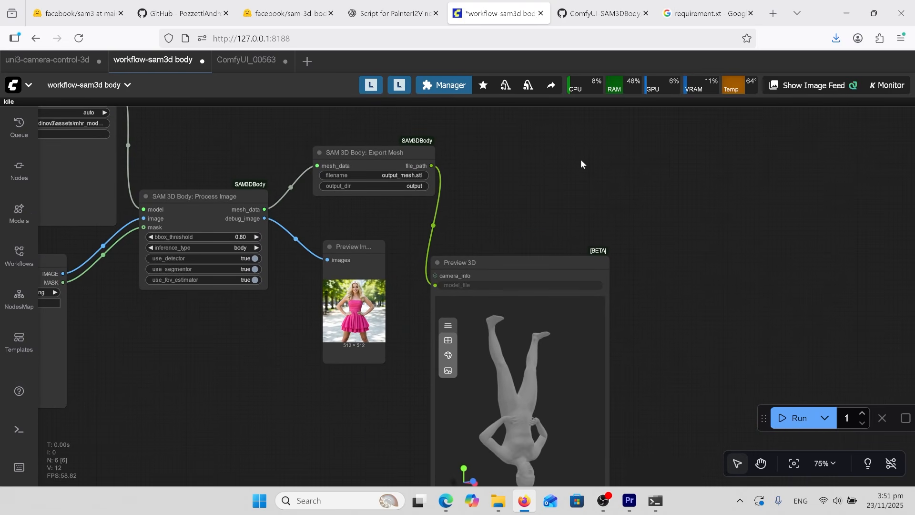
drag(726, 265, 680, 184)
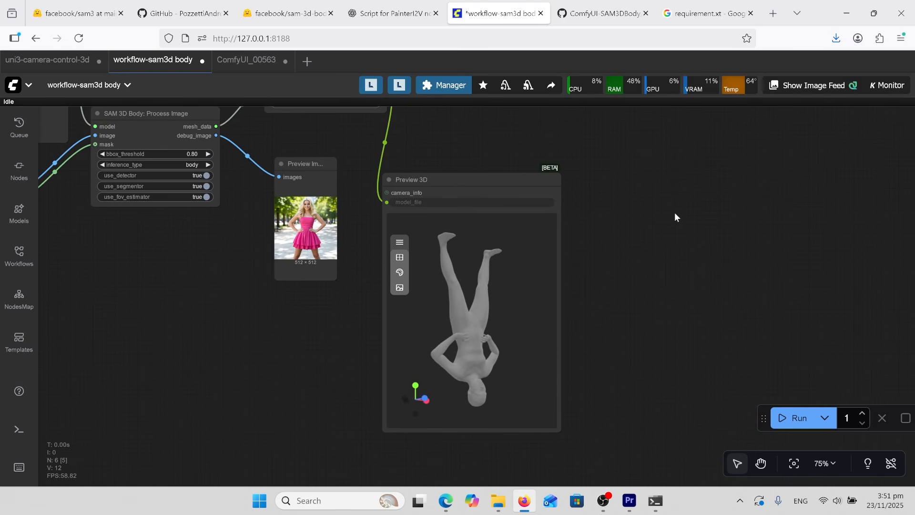